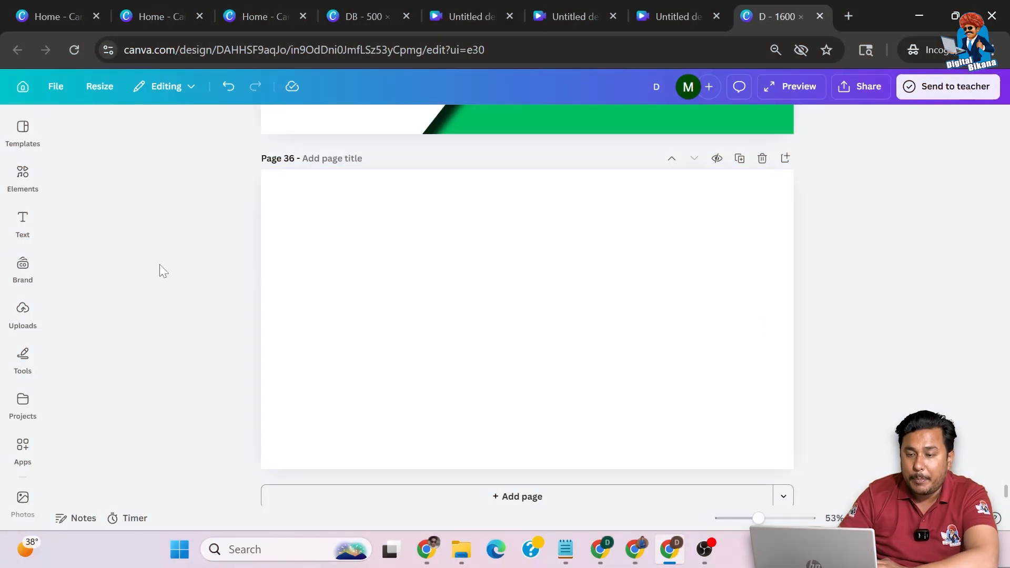
Search the photo elements for "mountain woman".
click(23, 176)
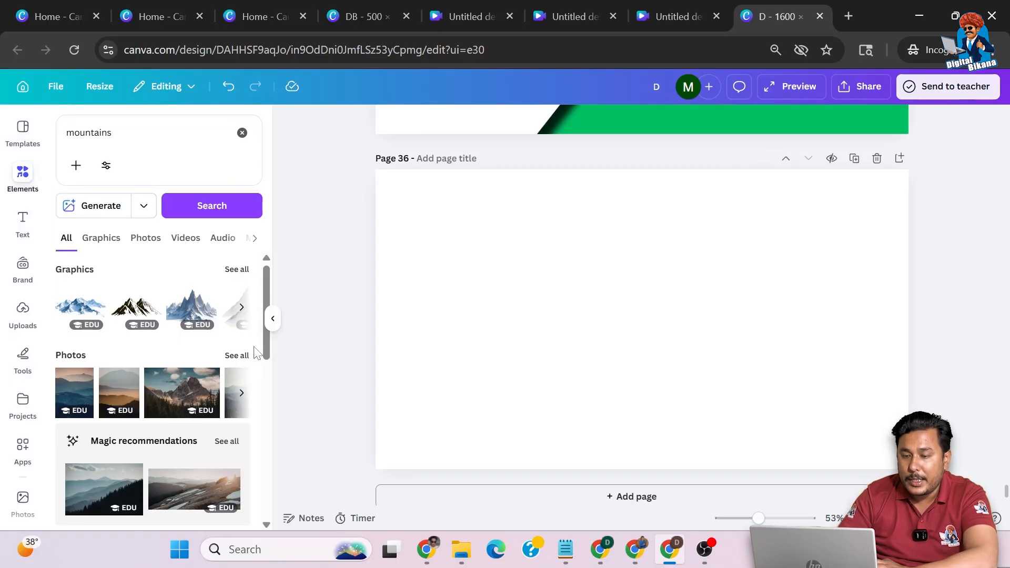
click(245, 358)
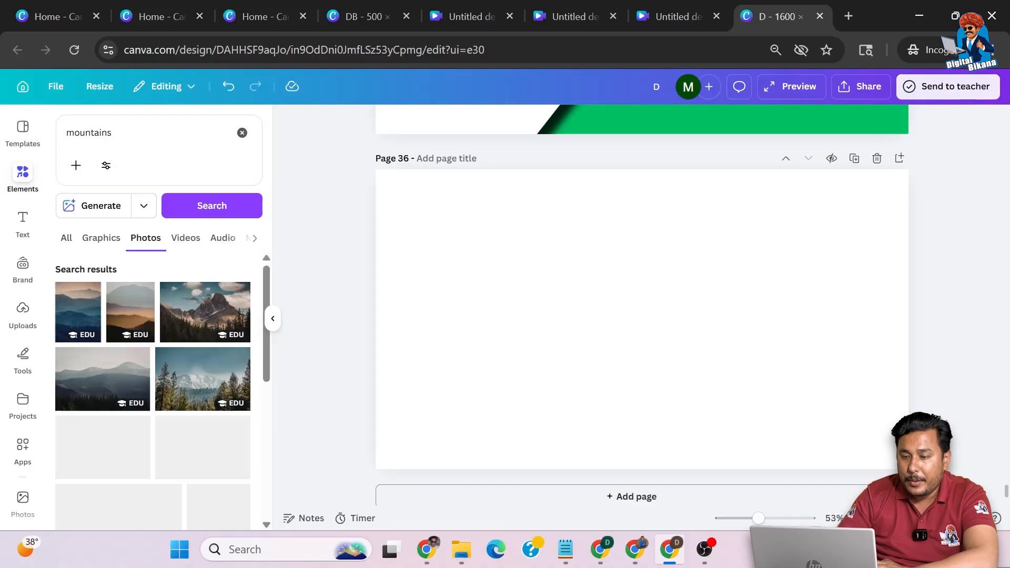
click(117, 135)
key(BackSpace)
text(woman)
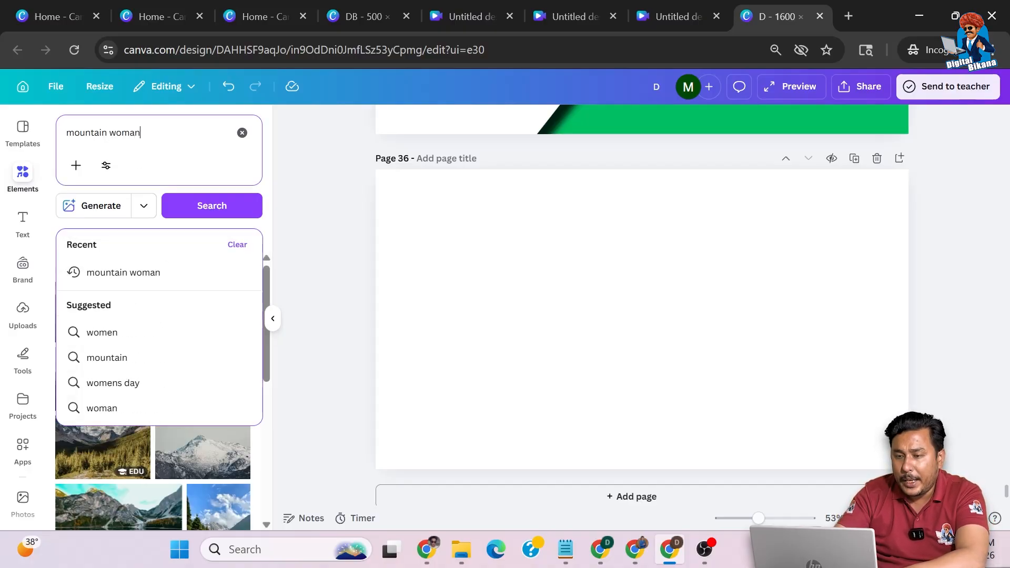
key(Return)
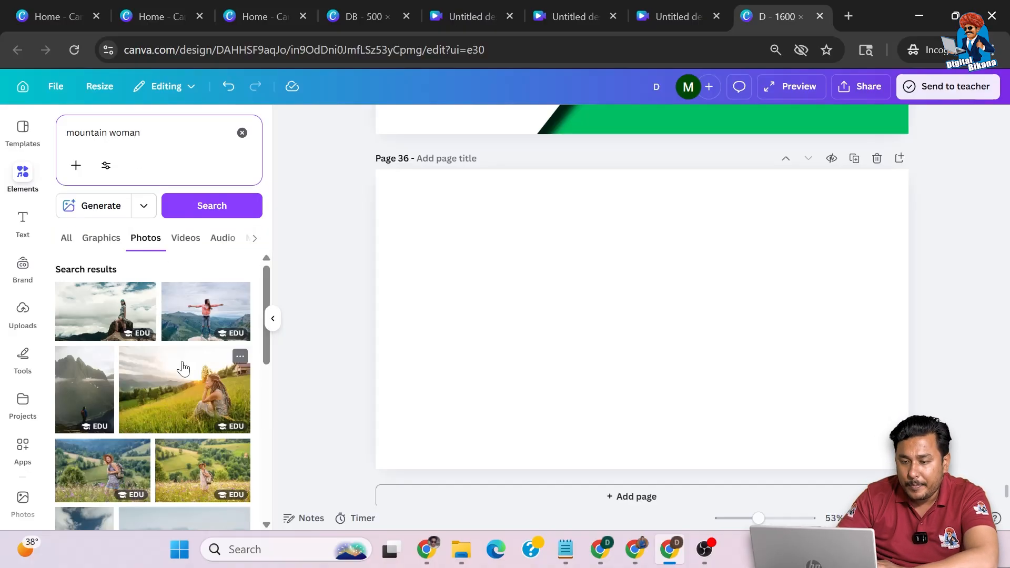
Add the photo of the woman in a blue sleeping bag in front of a mountain to page 36.
scroll(181, 365, down, 5)
scroll(183, 368, down, 3)
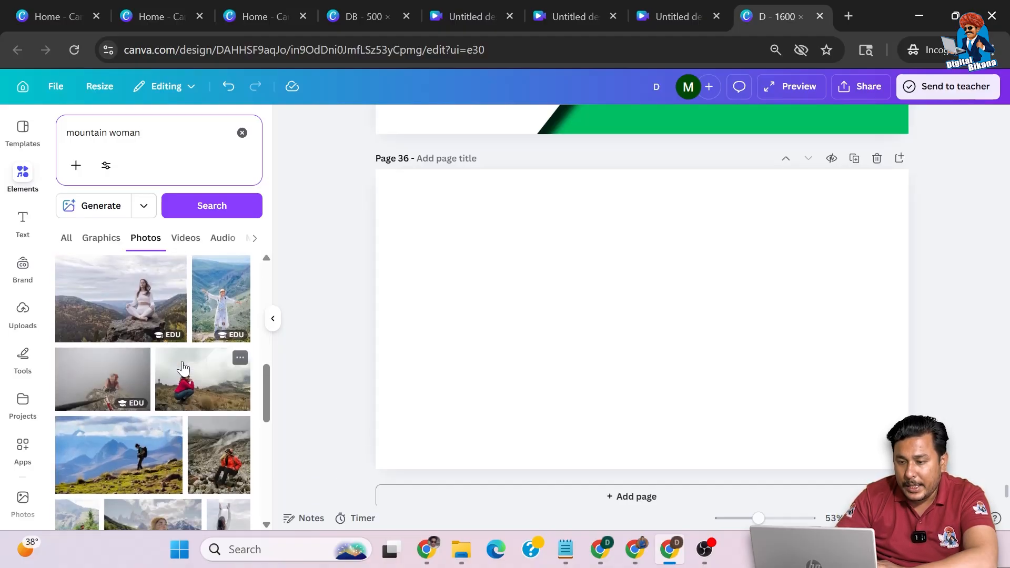
scroll(183, 368, down, 4)
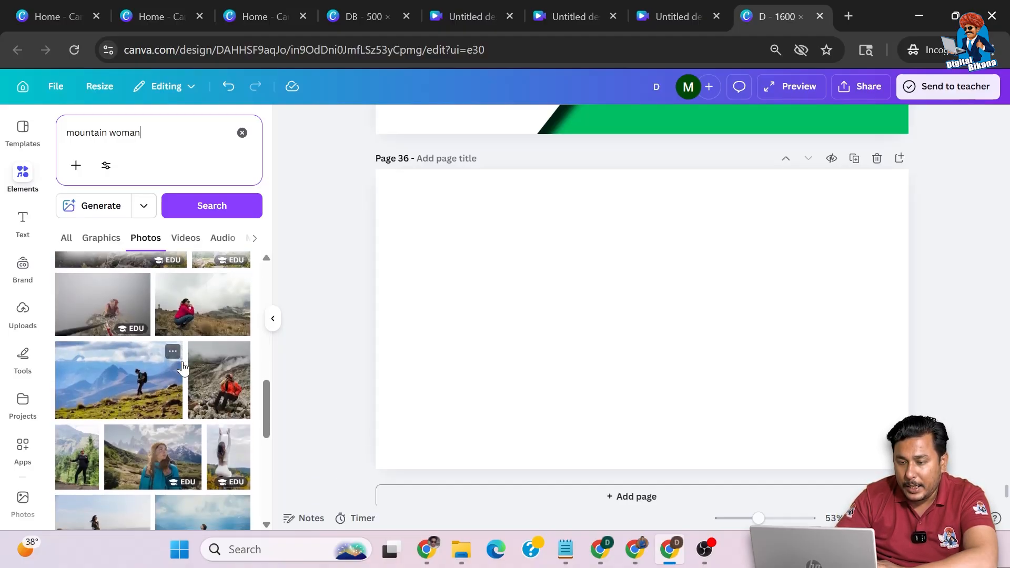
scroll(182, 368, down, 5)
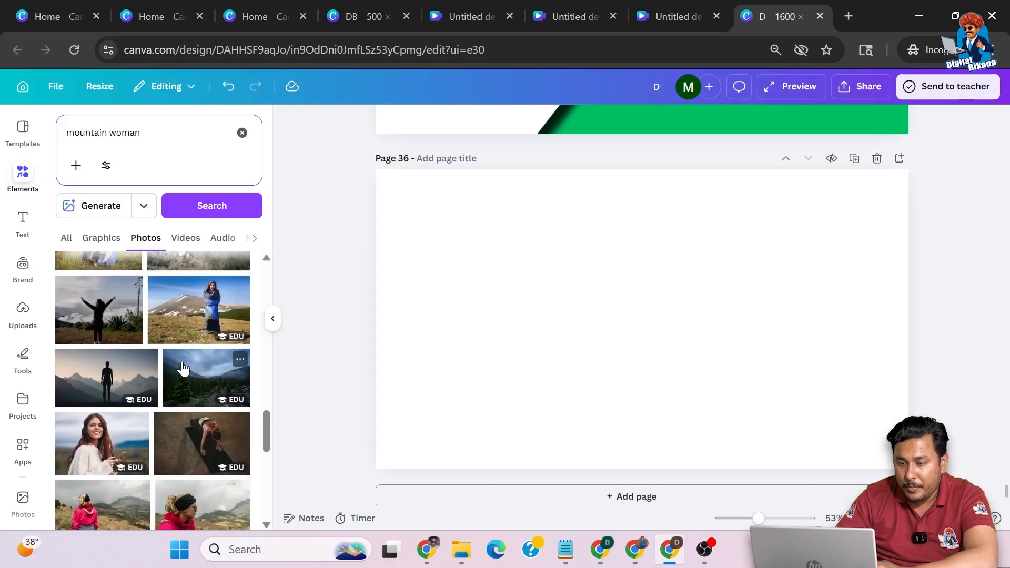
click(181, 364)
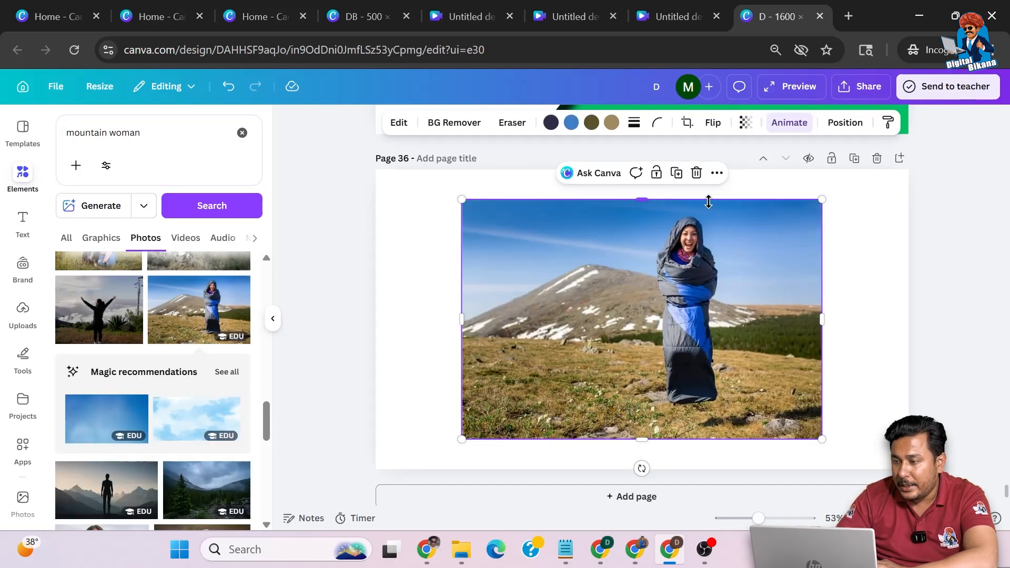
Enlarge the sleeping-bag photo and set it as the background of page 36.
drag(822, 200, 876, 177)
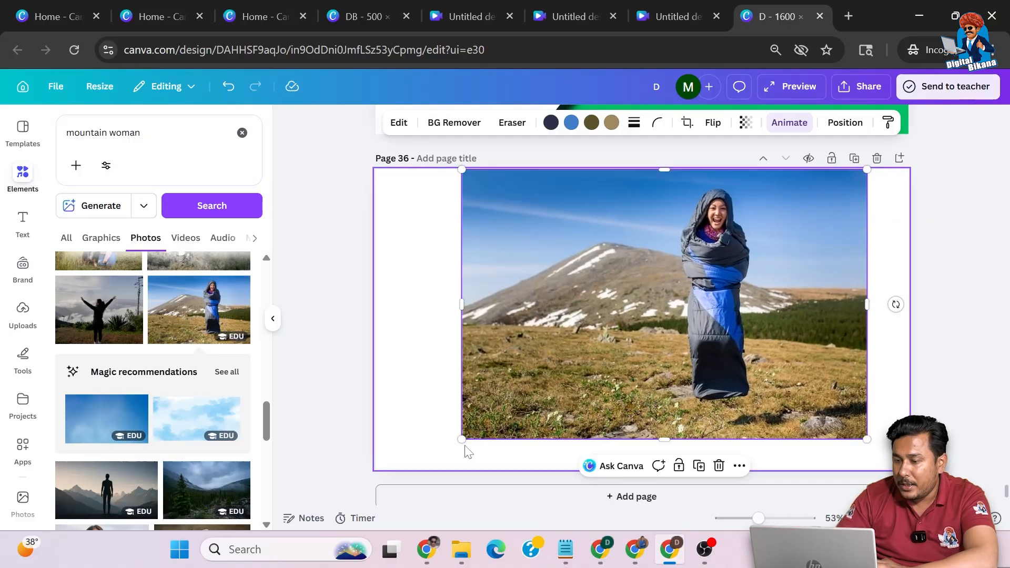
drag(461, 439, 402, 464)
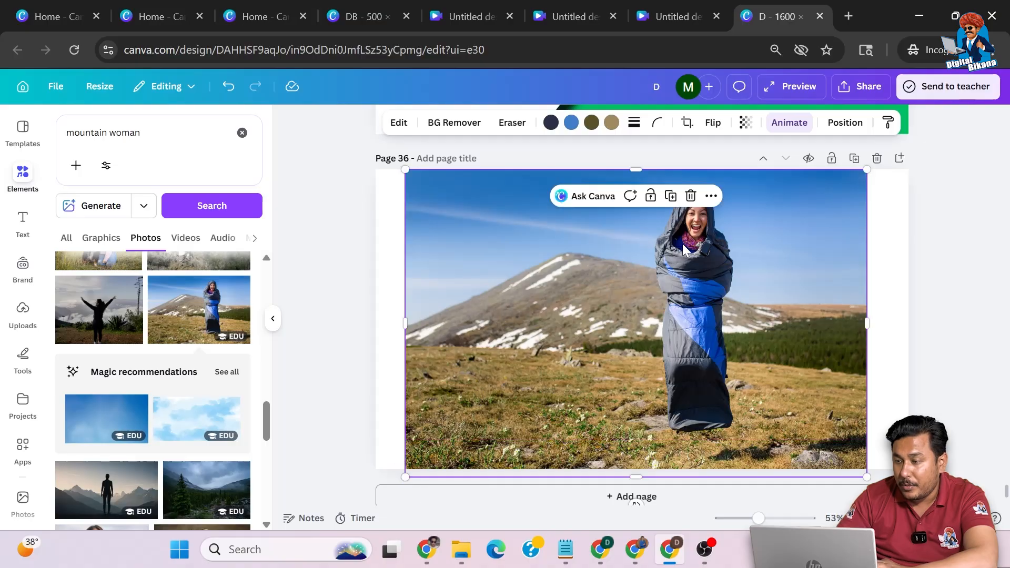
click(713, 204)
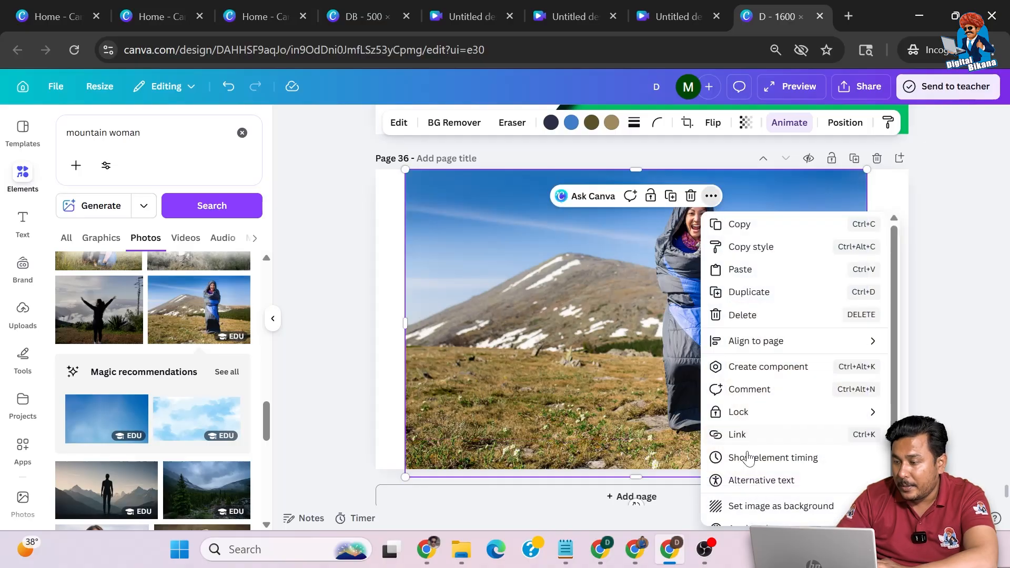
click(750, 505)
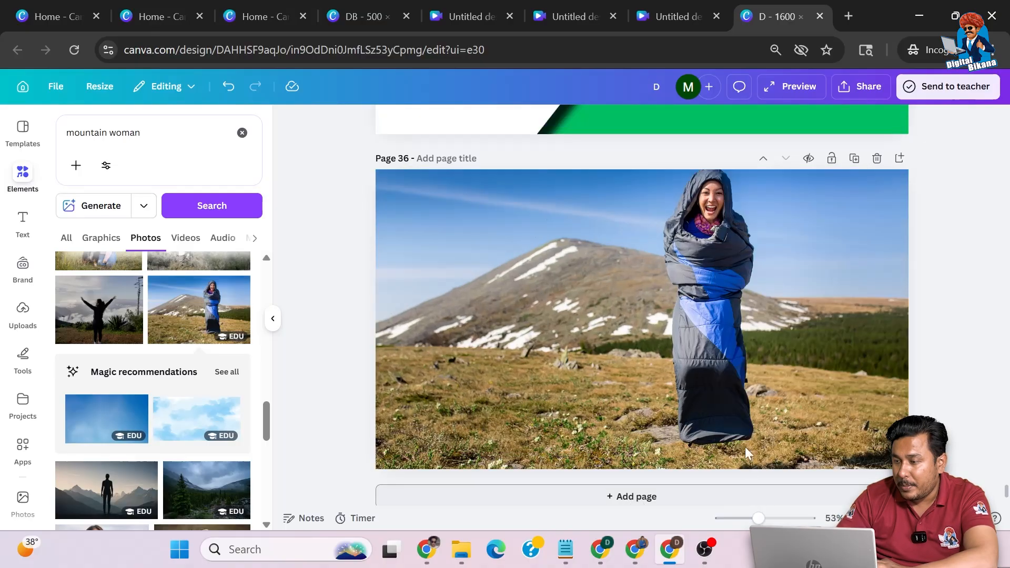
Shift the background photo slightly downward within its crop to leave sky above the woman's head.
double_click(753, 328)
drag(752, 334, 750, 350)
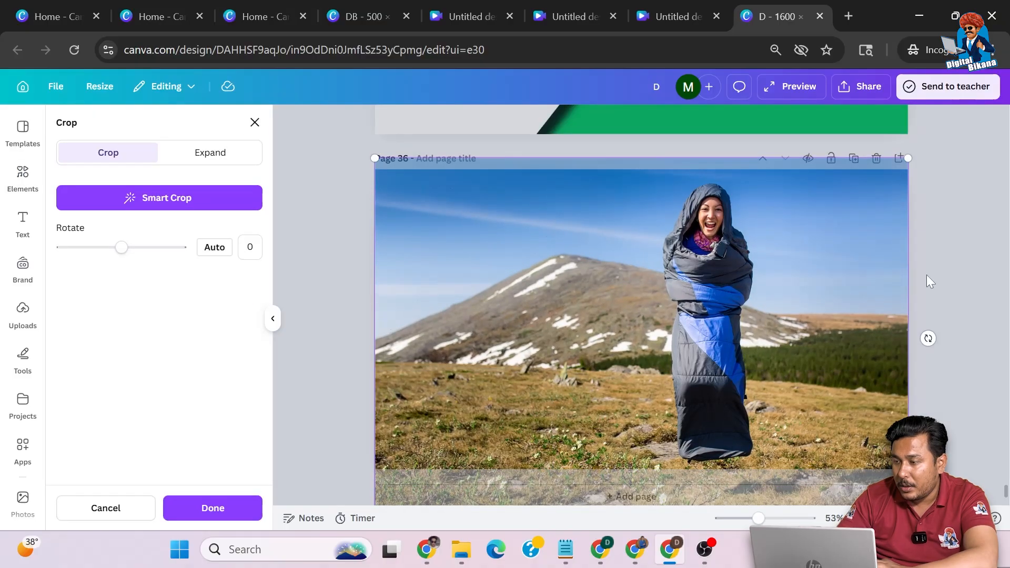
click(920, 278)
Try the photo of a woman seen from behind facing snowy mountains on page 36.
scroll(199, 408, down, 5)
scroll(198, 410, down, 2)
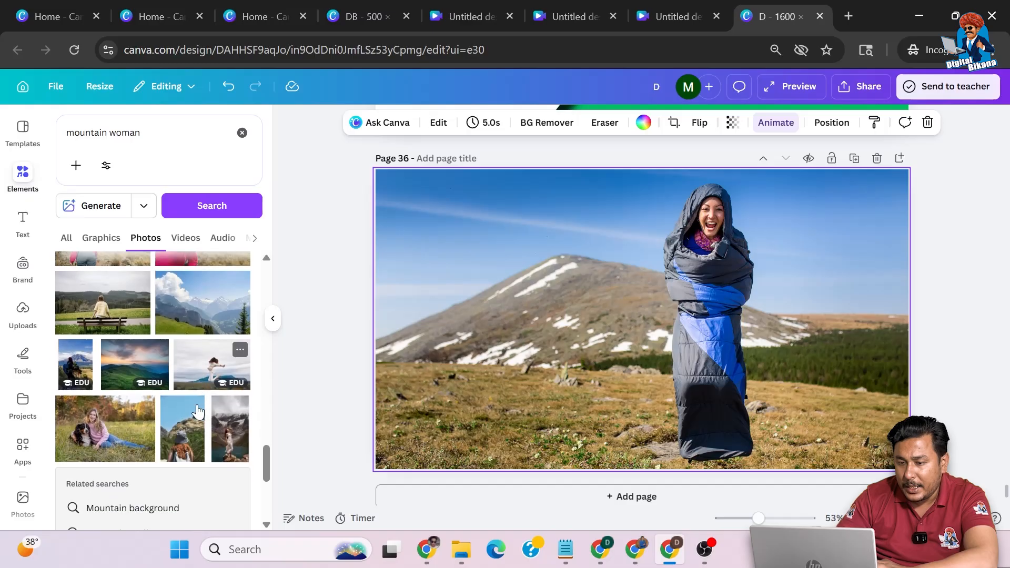
scroll(198, 410, down, 4)
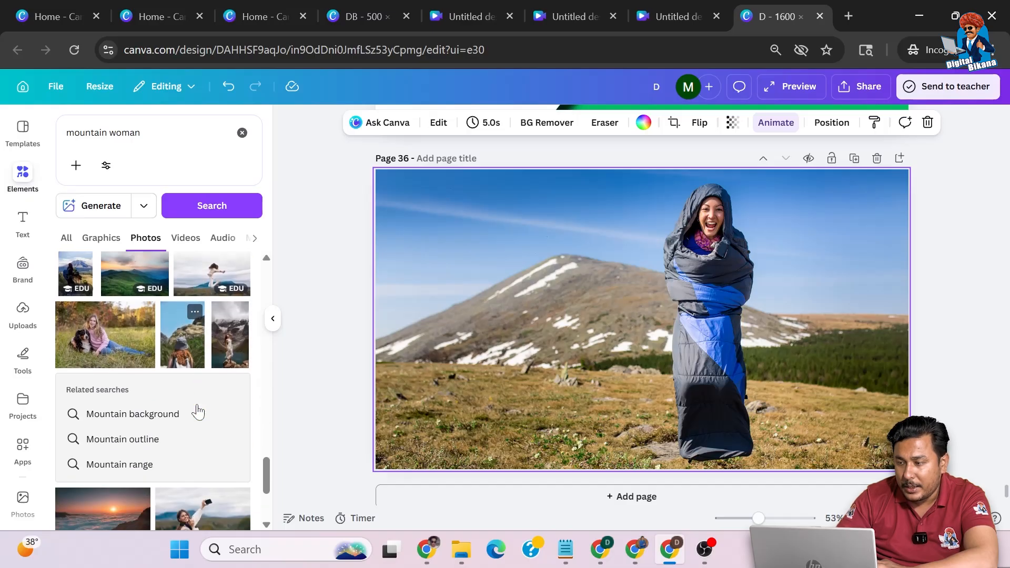
scroll(198, 411, down, 8)
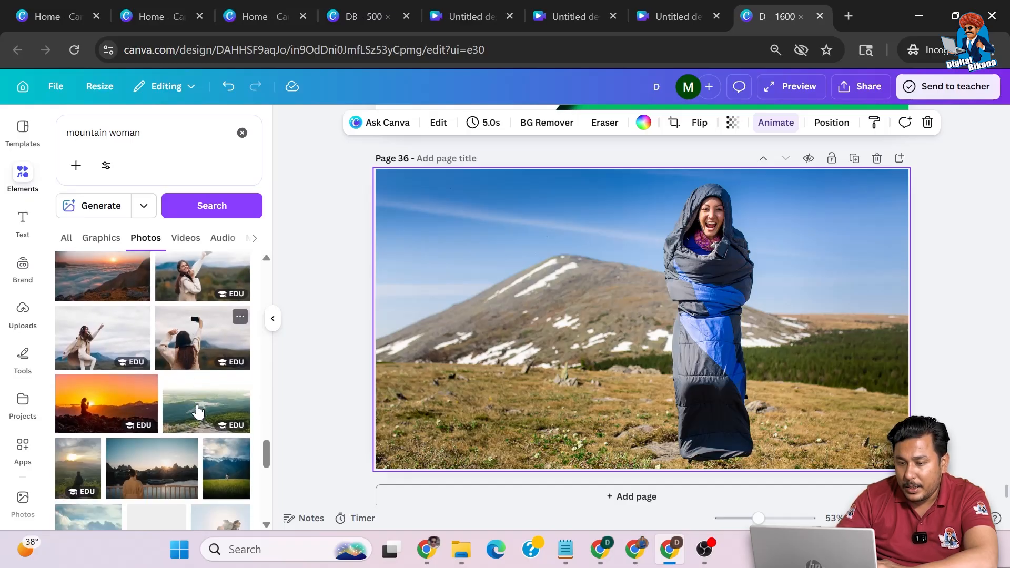
scroll(197, 410, down, 4)
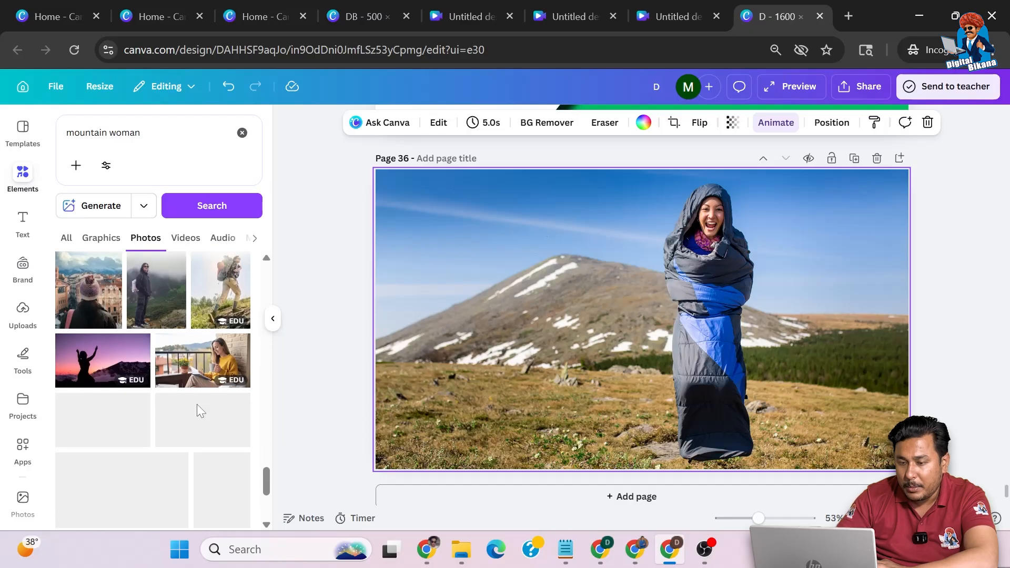
scroll(196, 410, down, 1)
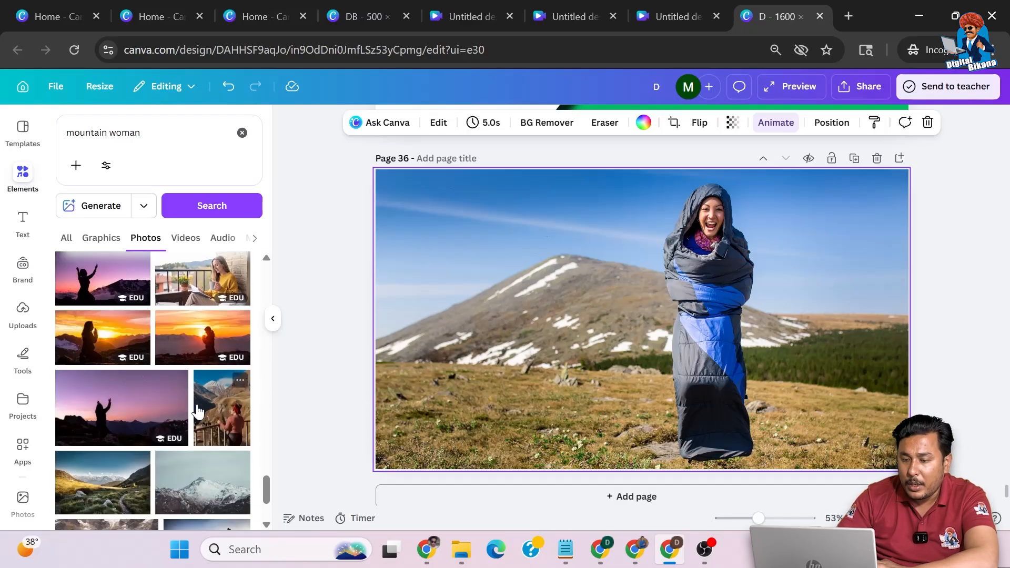
scroll(199, 411, down, 4)
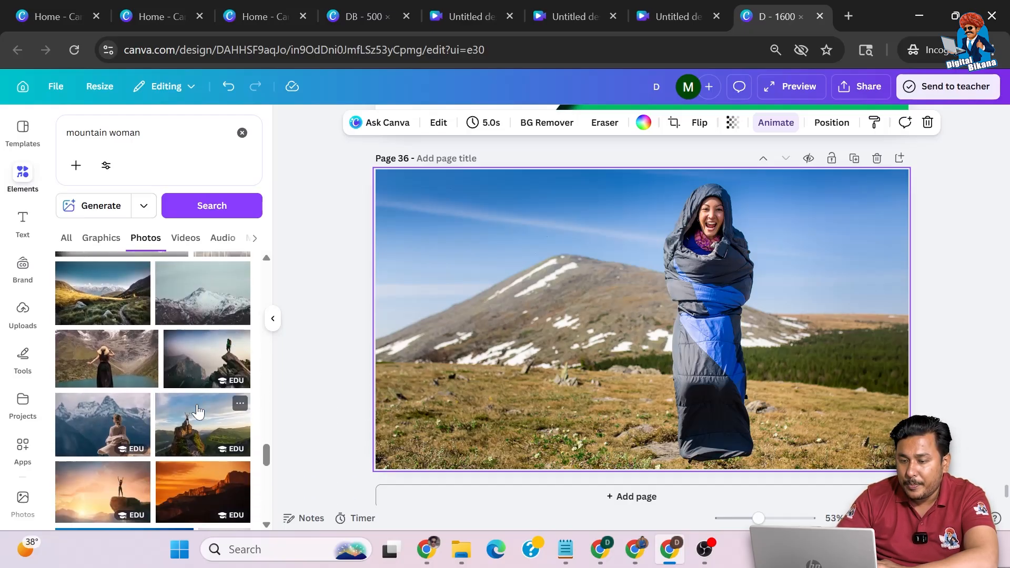
scroll(158, 411, down, 4)
click(117, 390)
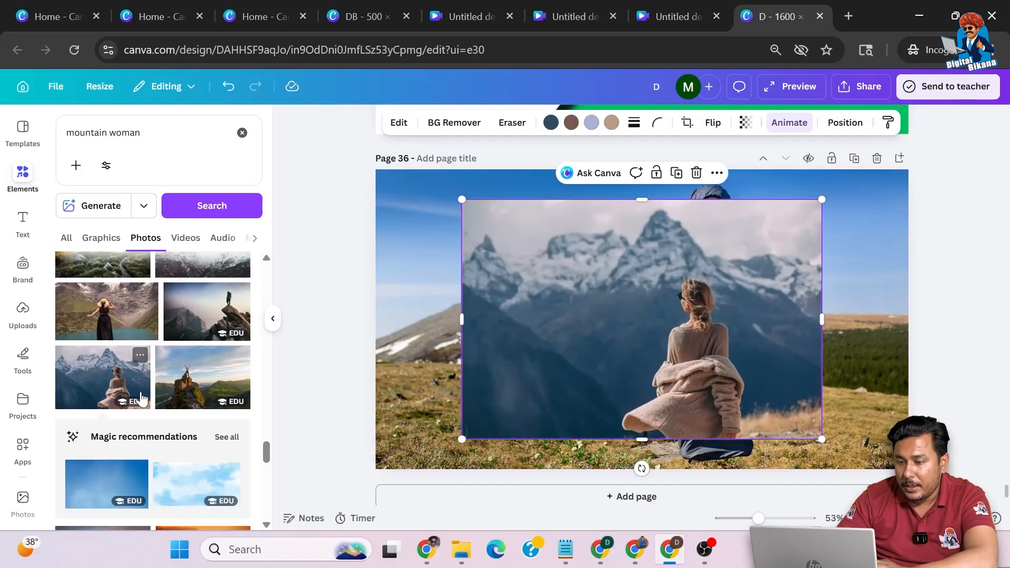
Look through more "mountain woman" photos for an alternative and delete the trial photo from page 36.
scroll(143, 402, down, 5)
scroll(143, 400, down, 5)
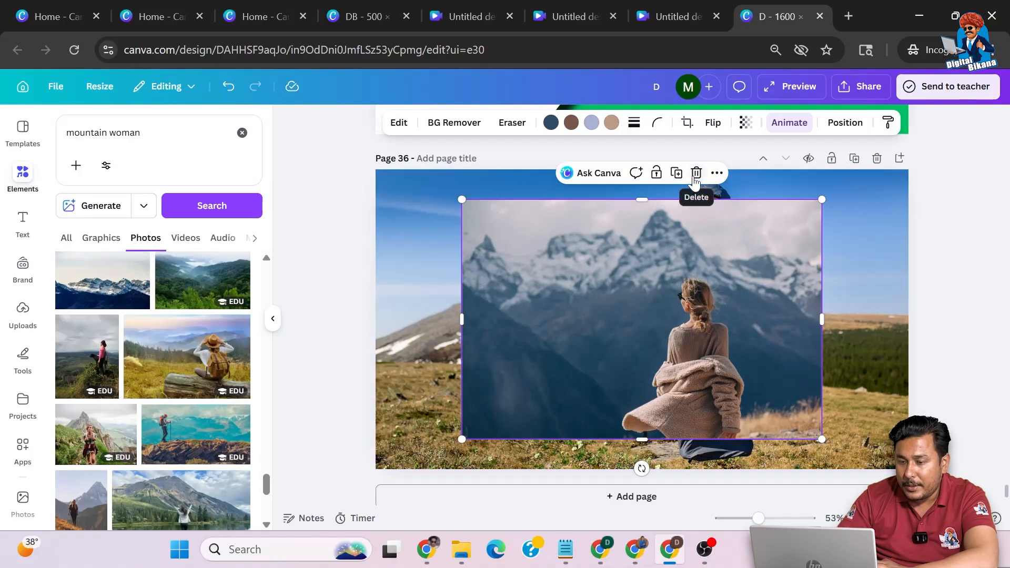
scroll(198, 426, down, 3)
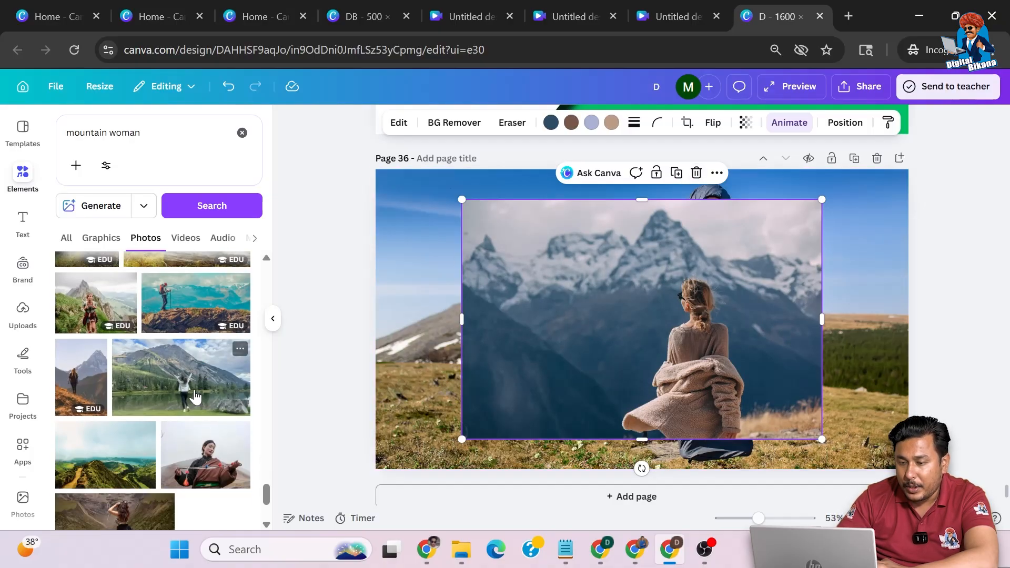
scroll(194, 467, down, 3)
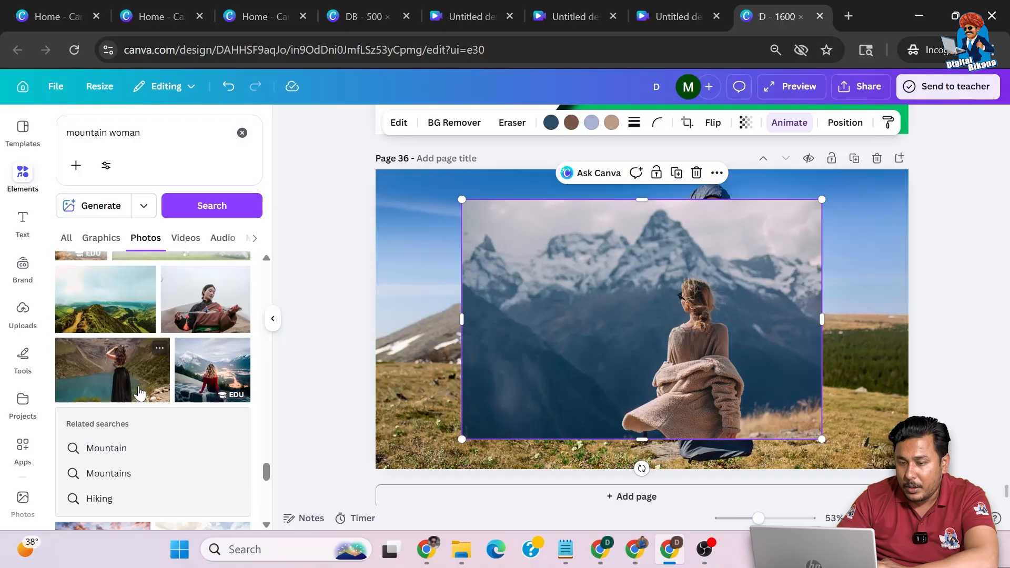
scroll(189, 435, down, 4)
scroll(190, 441, down, 2)
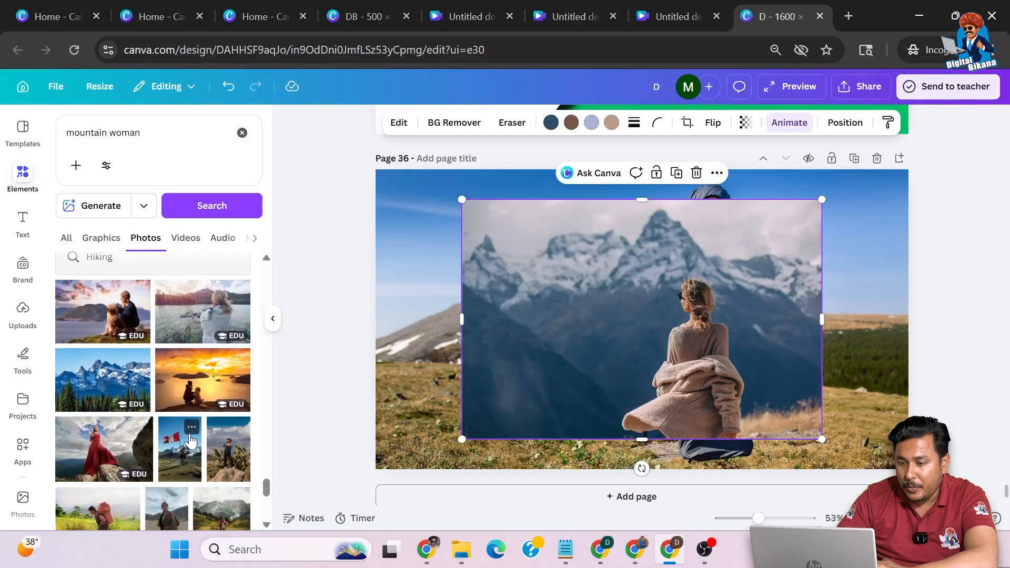
scroll(190, 441, down, 3)
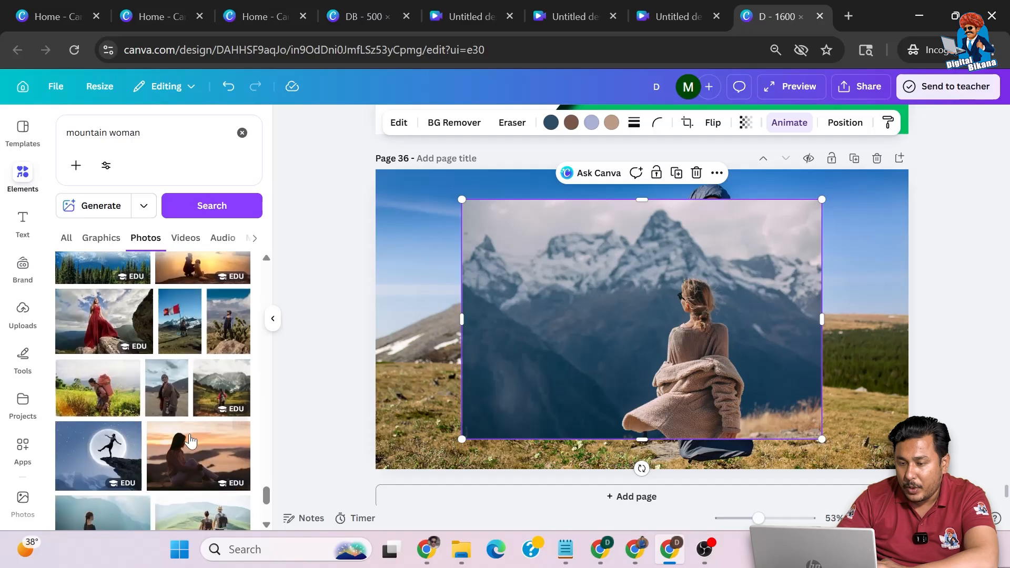
scroll(191, 440, down, 5)
click(697, 174)
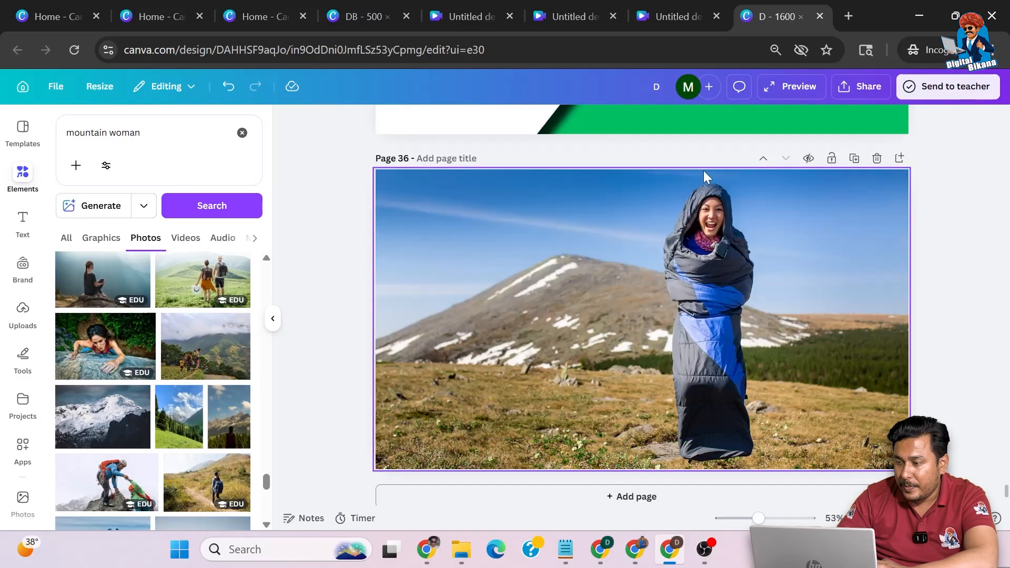
click(671, 322)
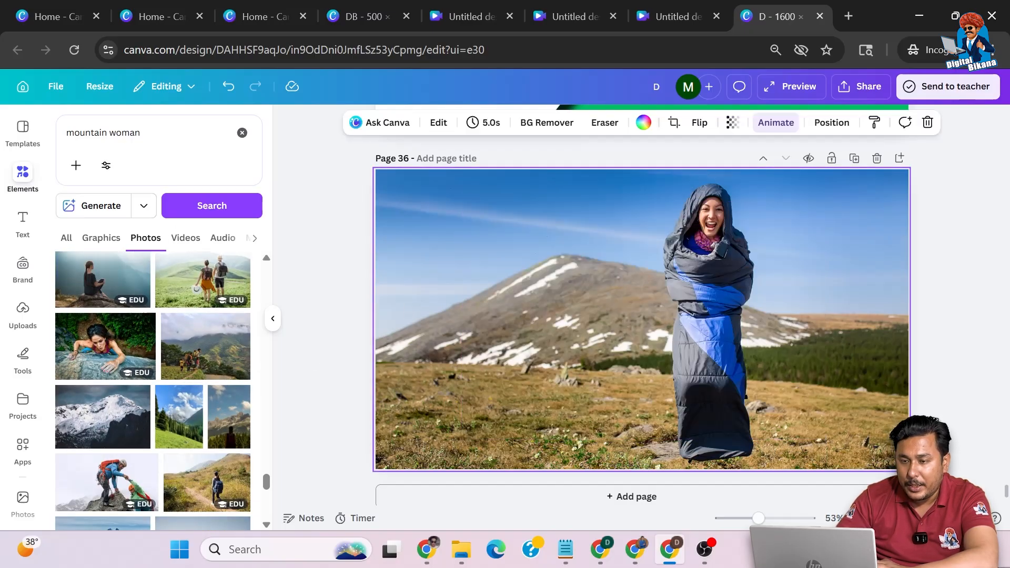
Search the elements for "snow" and limit the results to graphics.
drag(141, 133, 67, 132)
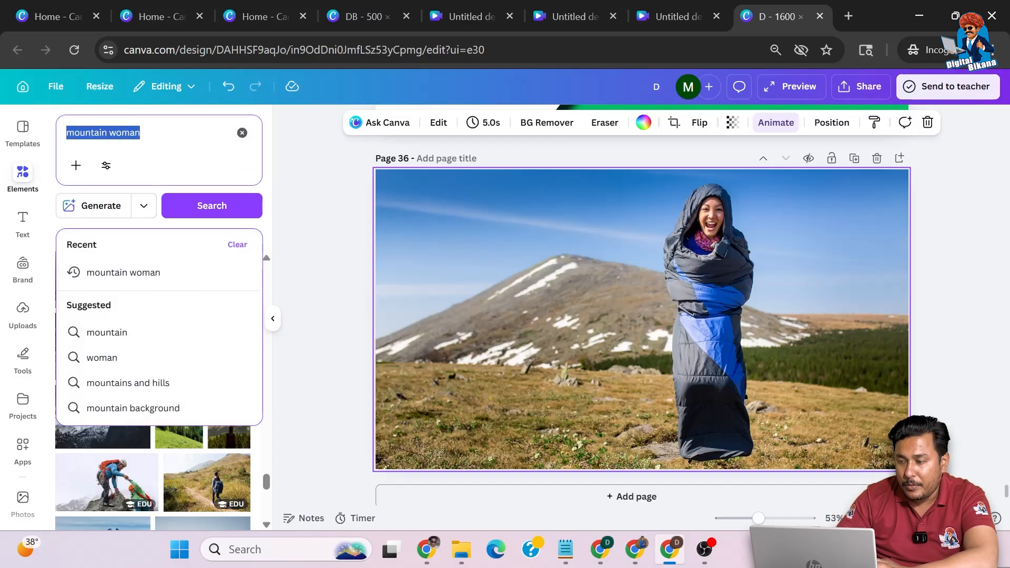
text(snow)
key(Return)
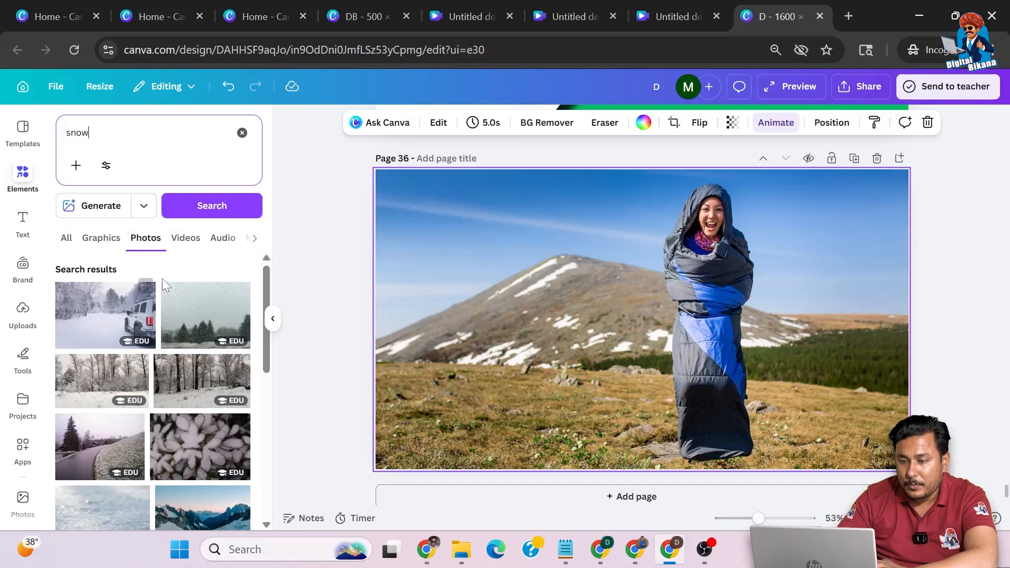
click(101, 238)
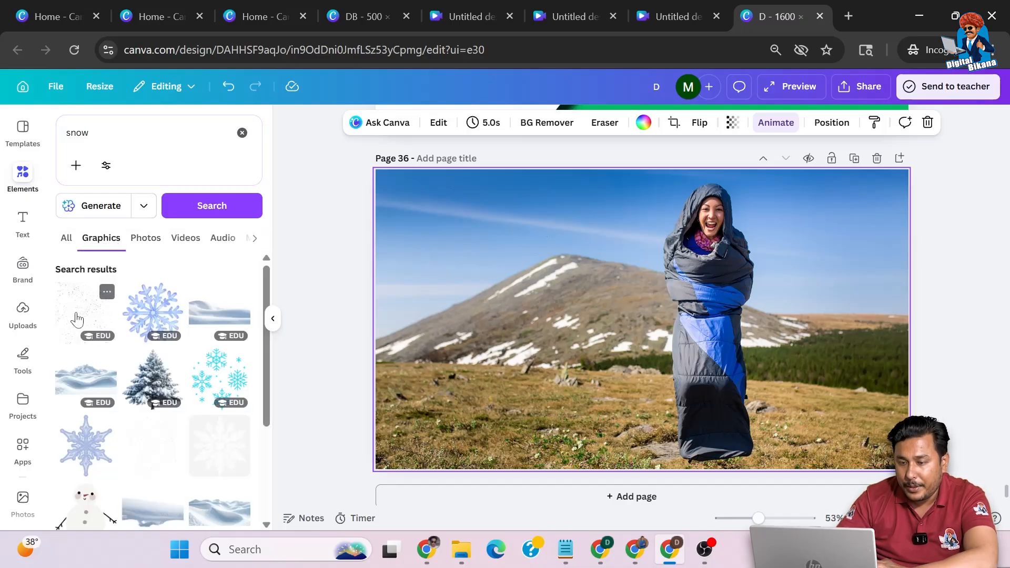
Try a snow graphic on page 36 and delete it.
click(76, 318)
click(220, 410)
key(Delete)
scroll(128, 408, down, 5)
scroll(129, 411, up, 5)
Replace the search term with "fog" and search the graphics for it.
click(126, 133)
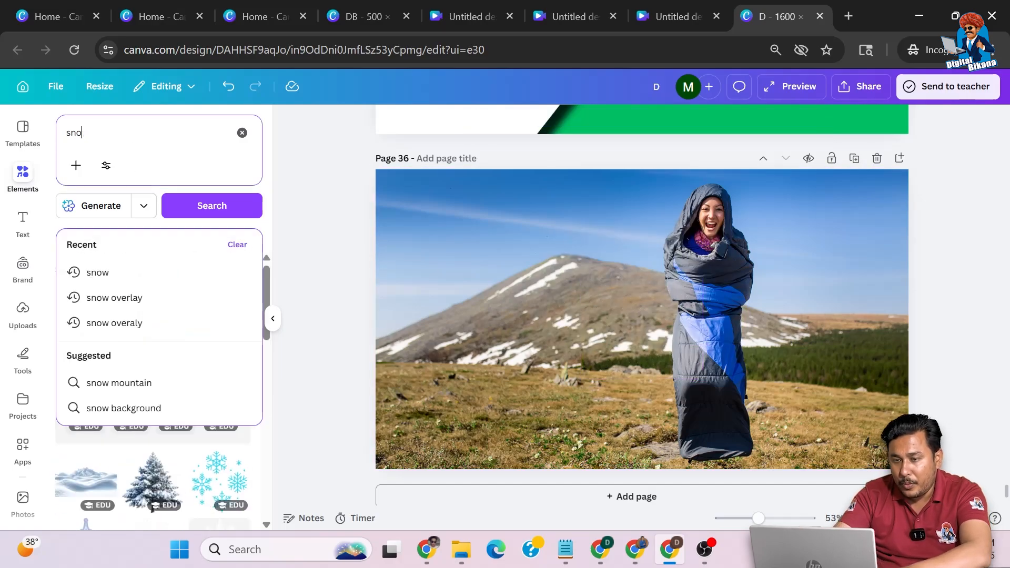
key(BackSpace)
key(BackSpace)
key(BackSpace)
text(fog)
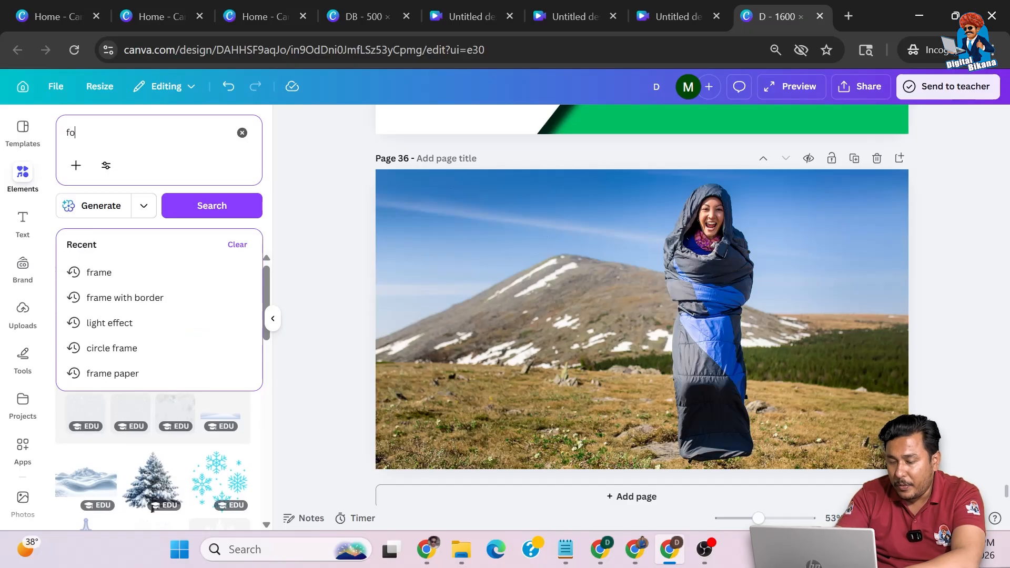
key(Return)
Add the first fog graphic to page 36 and enlarge it to cover the whole background photo.
click(72, 315)
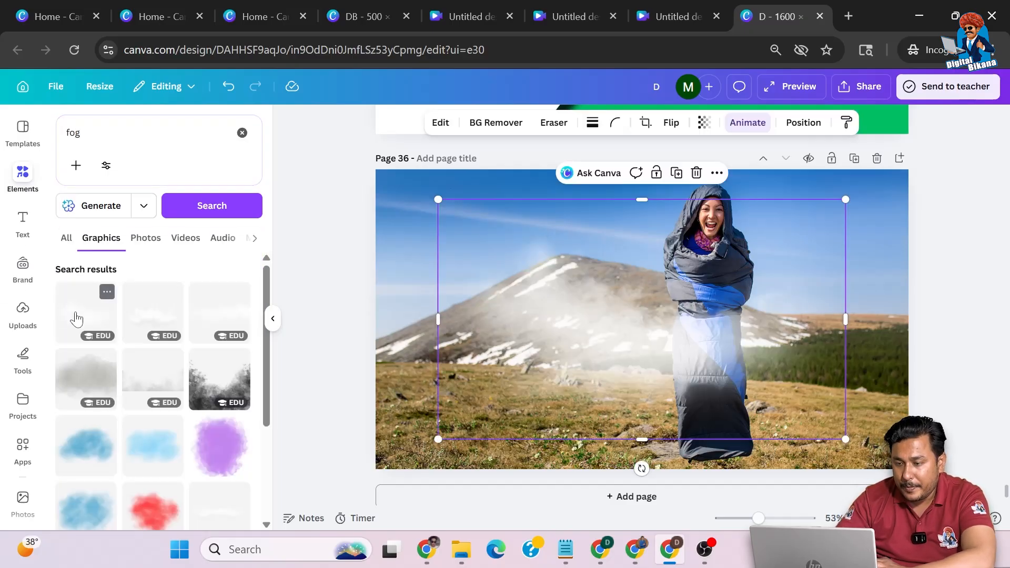
drag(585, 317, 498, 235)
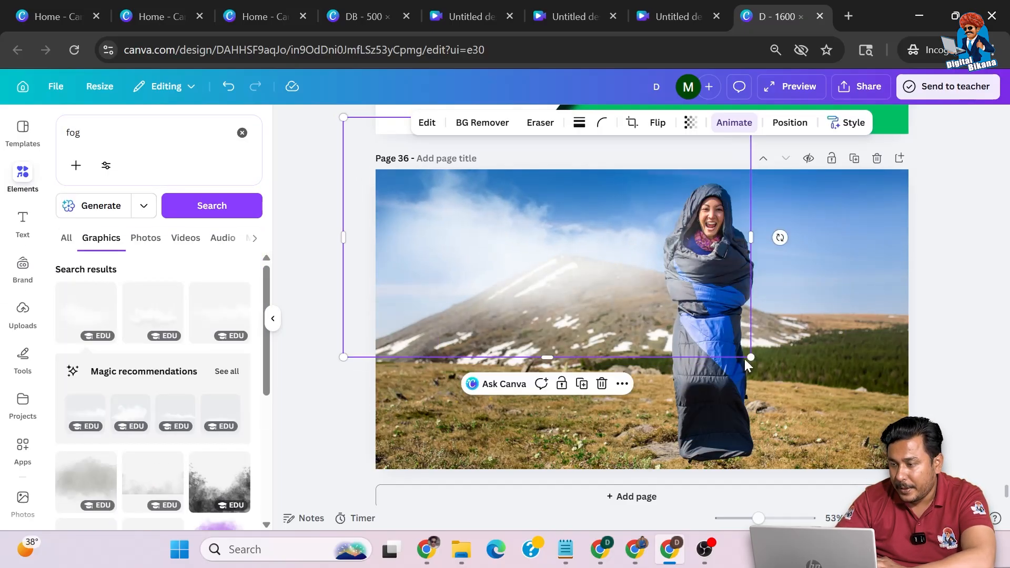
drag(752, 360, 987, 469)
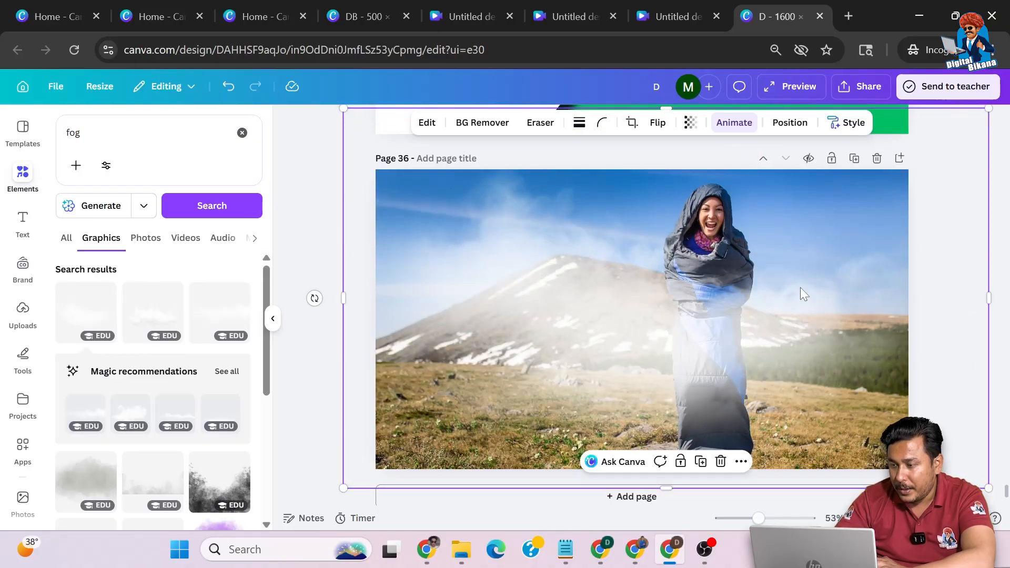
Stack copies of the enlarged fog graphic over the photo on page 36 for a denser fog.
scroll(180, 354, down, 5)
scroll(182, 354, down, 2)
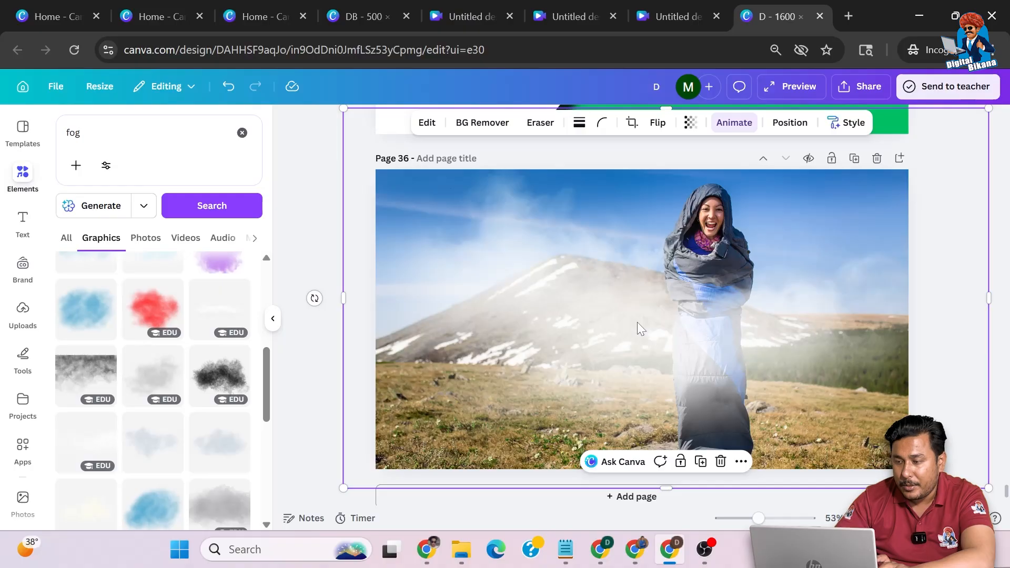
drag(636, 323, 728, 275)
drag(664, 274, 582, 348)
key(ctrl+z)
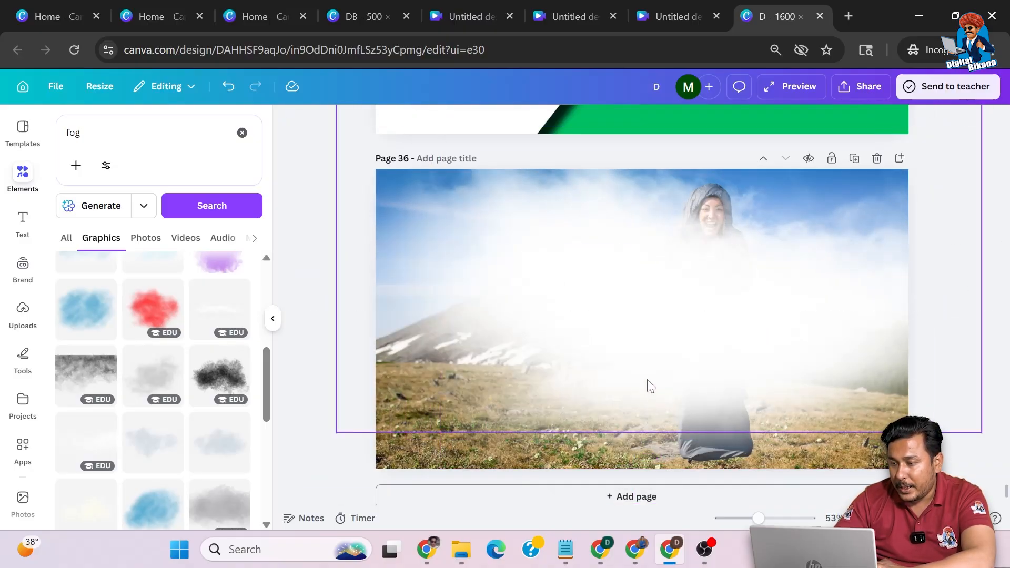
Delete the surplus fog copies so the woman and the mountain show through the fog.
drag(650, 354, 651, 455)
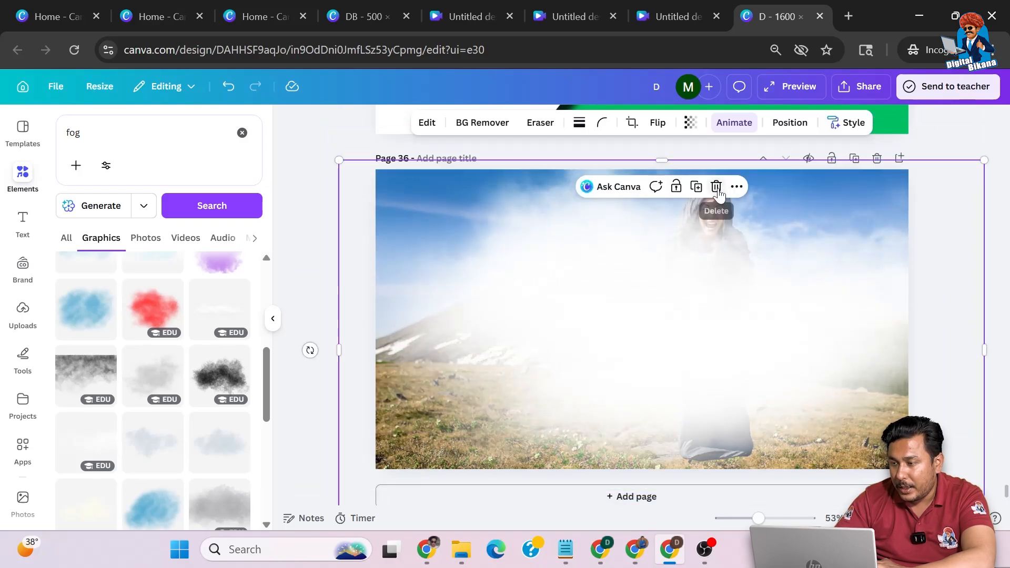
key(ctrl+z)
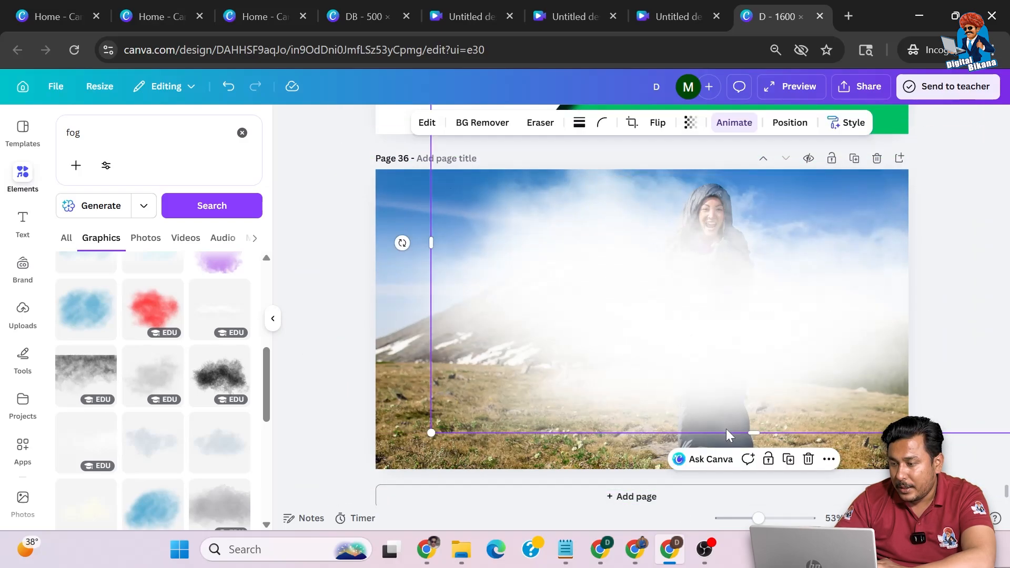
click(812, 460)
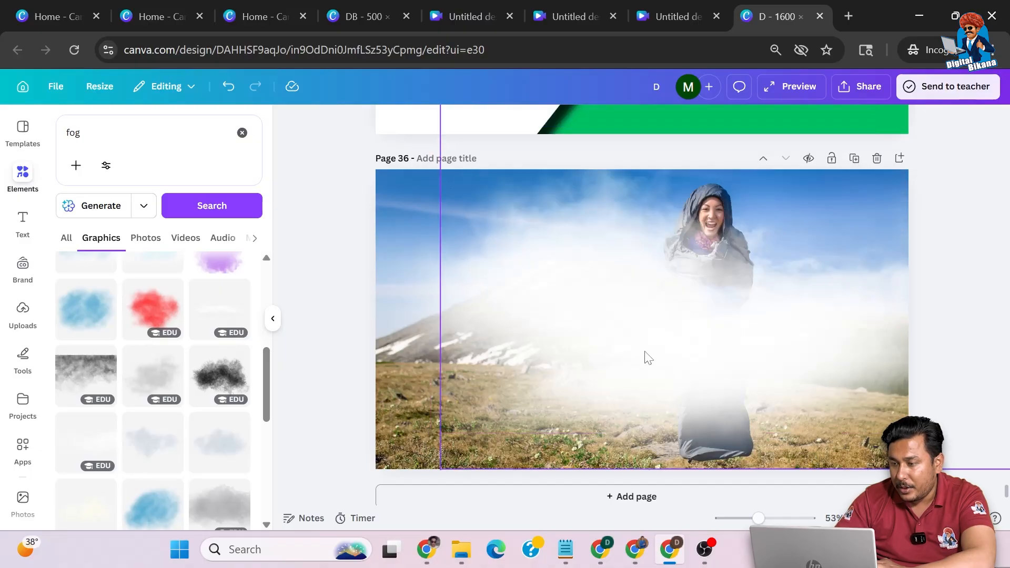
click(634, 344)
click(817, 443)
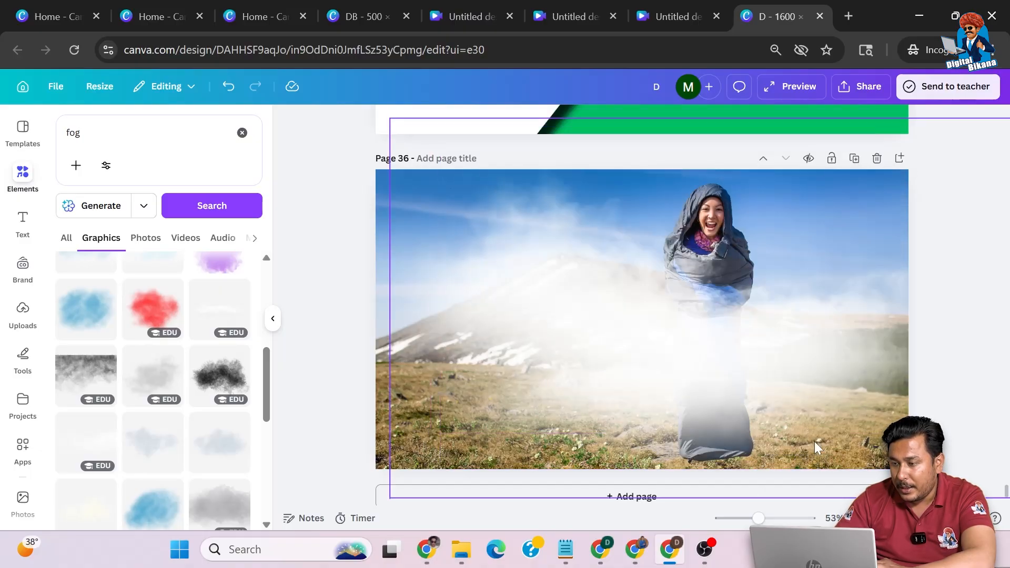
Reposition, resize and rotate a fog copy over the photo on page 36.
drag(612, 339, 454, 316)
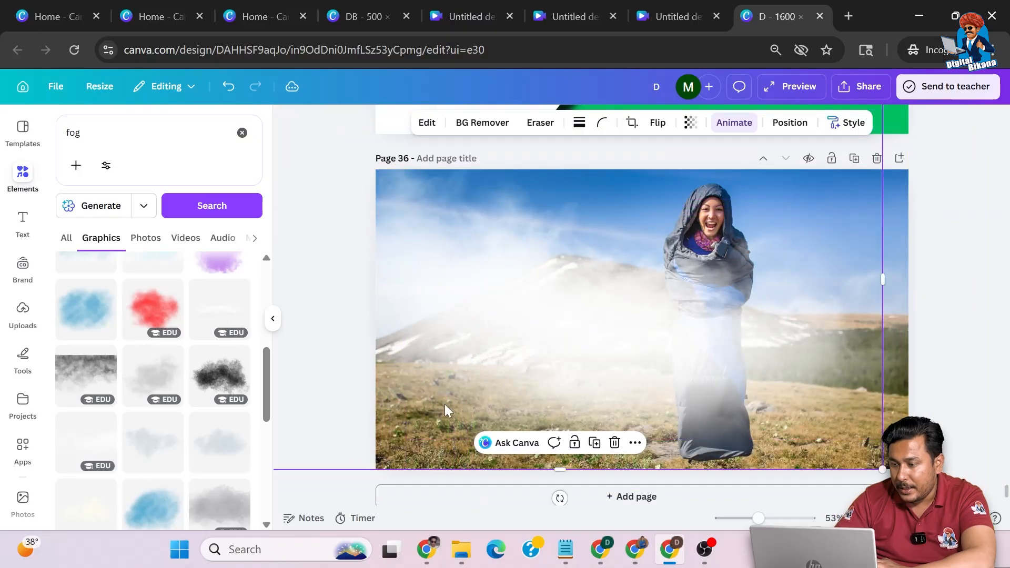
drag(560, 496, 721, 430)
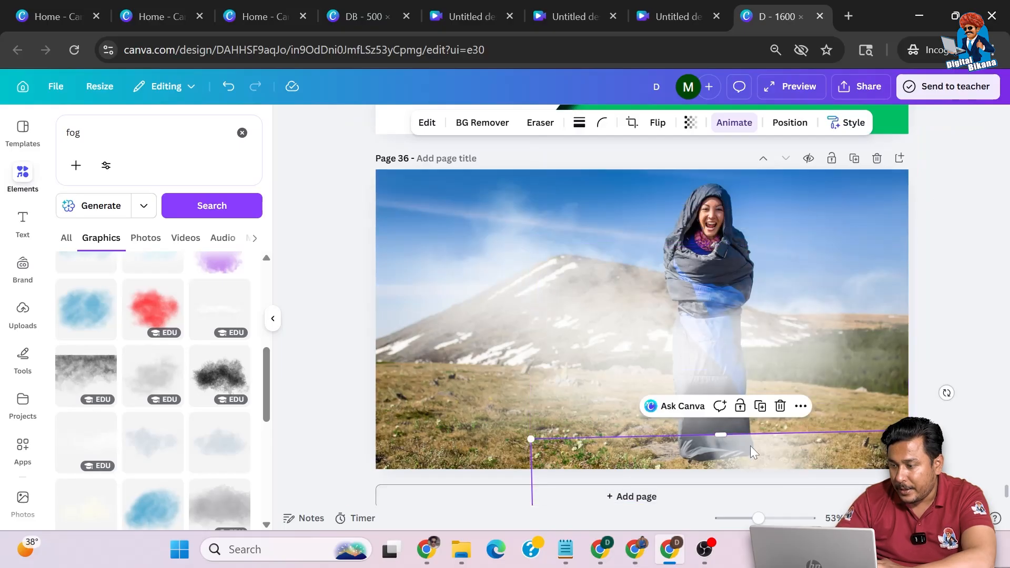
key(ctrl+z)
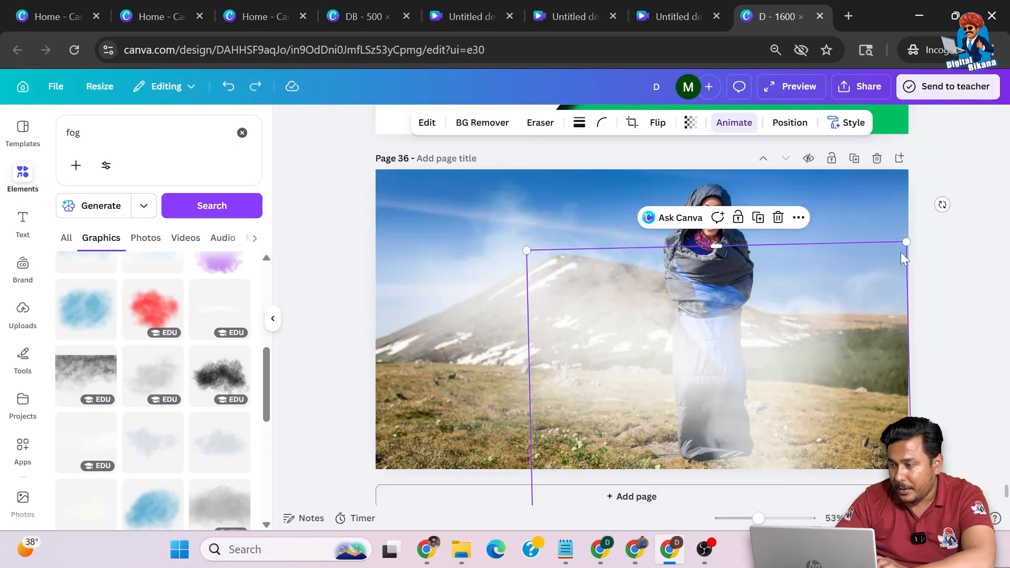
drag(908, 241, 832, 373)
drag(788, 402, 901, 158)
drag(943, 121, 879, 217)
drag(811, 339, 854, 339)
click(861, 175)
drag(992, 133, 876, 199)
Lower the two fog graphics over the grassy foreground, one on the left half of the photo and one on the right.
drag(591, 290, 551, 319)
drag(895, 340, 634, 271)
drag(703, 364, 561, 558)
drag(541, 439, 806, 476)
drag(547, 422, 512, 446)
click(915, 411)
drag(891, 396, 891, 418)
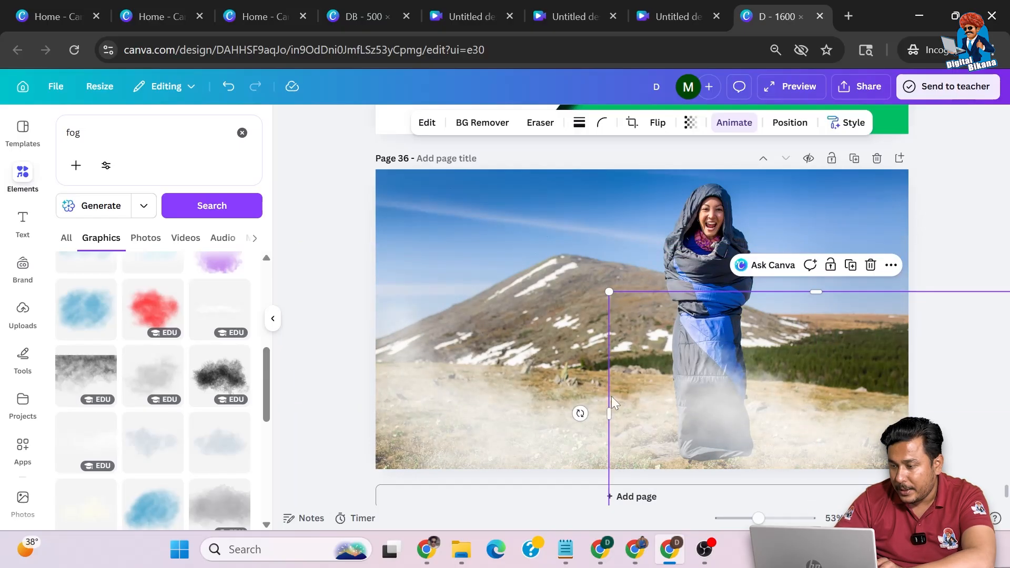
Group the two fog graphics and raise a duplicate of the group to cover the whole photo.
shift+click(529, 408)
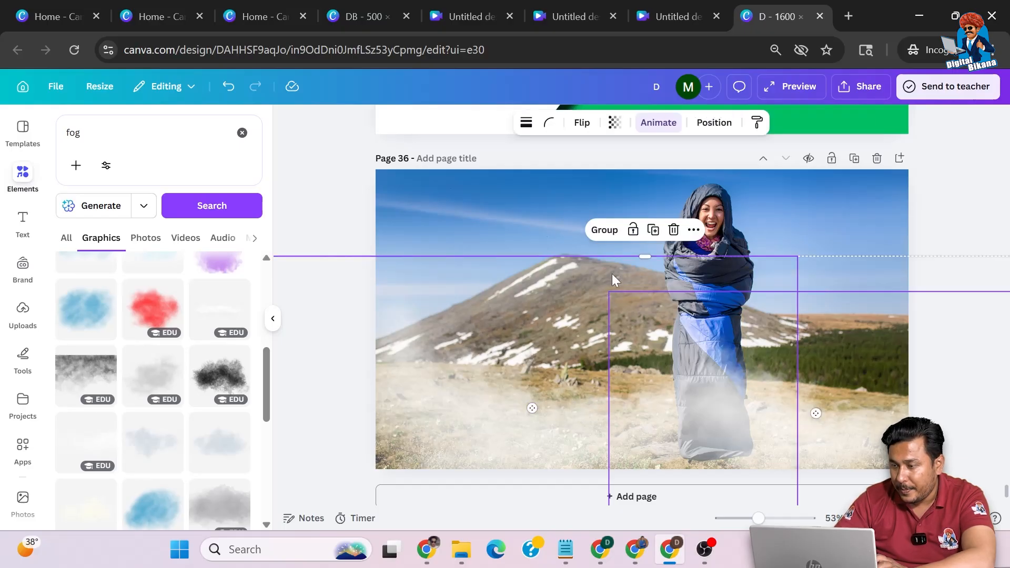
click(605, 229)
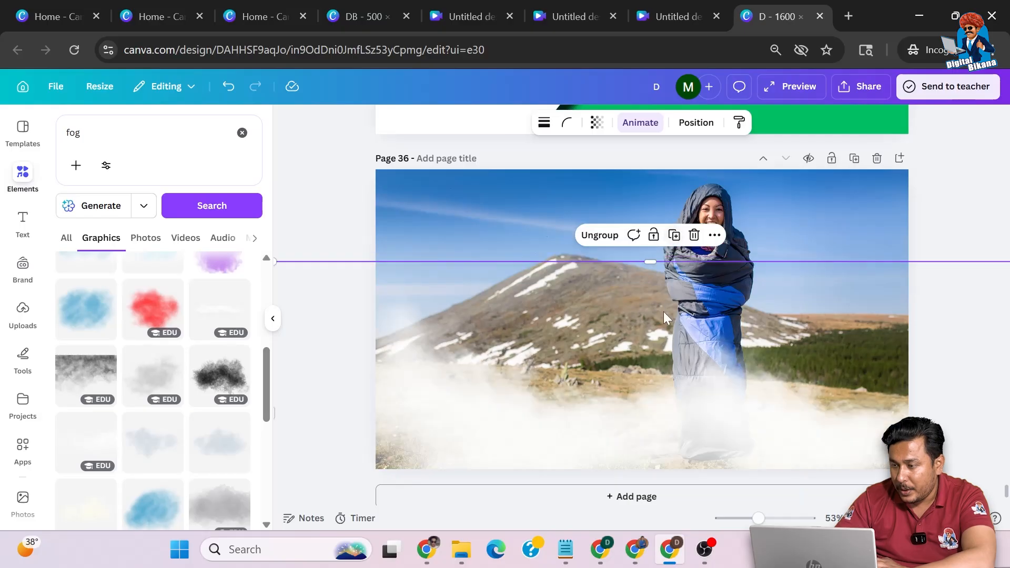
drag(673, 310, 674, 356)
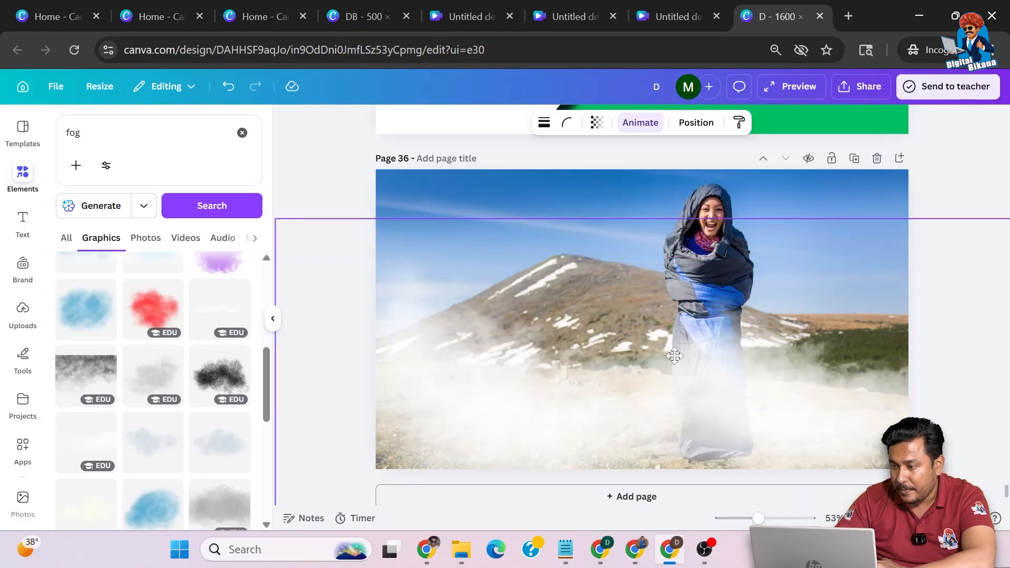
drag(689, 261, 690, 261)
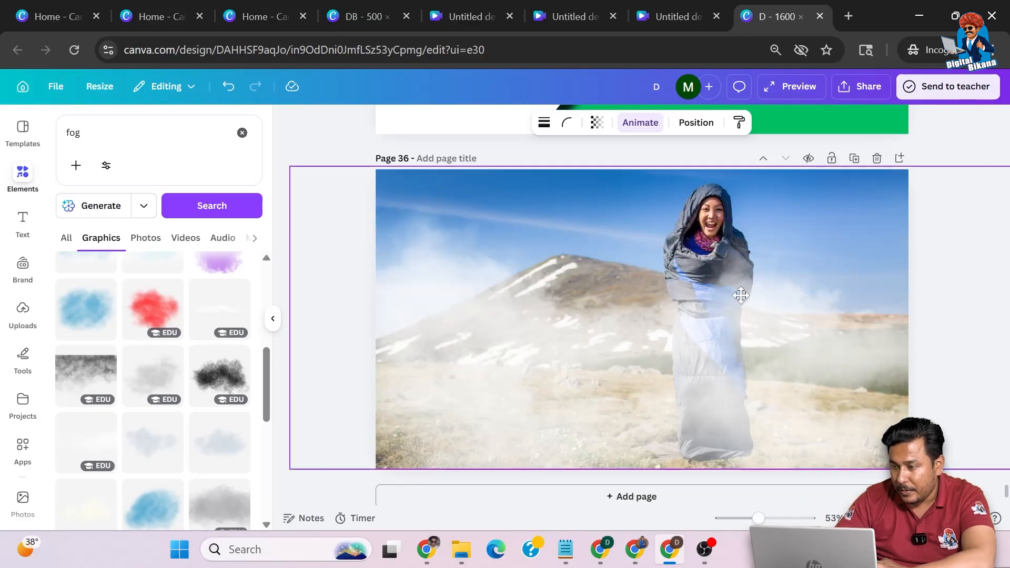
Move one fog graphic inside the raised group to the photo's right side, and shift the whole group right and down.
click(648, 310)
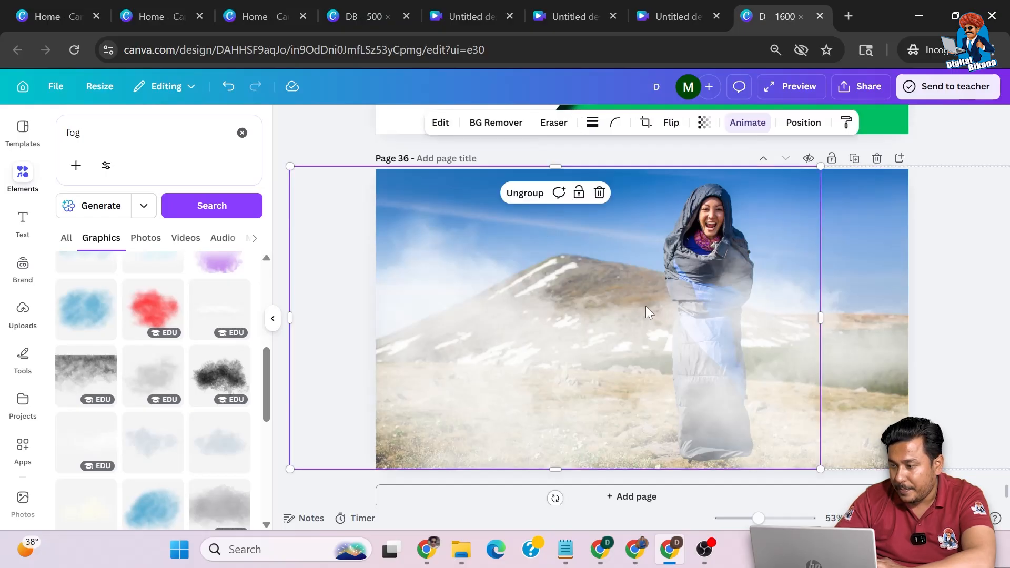
drag(646, 307, 870, 313)
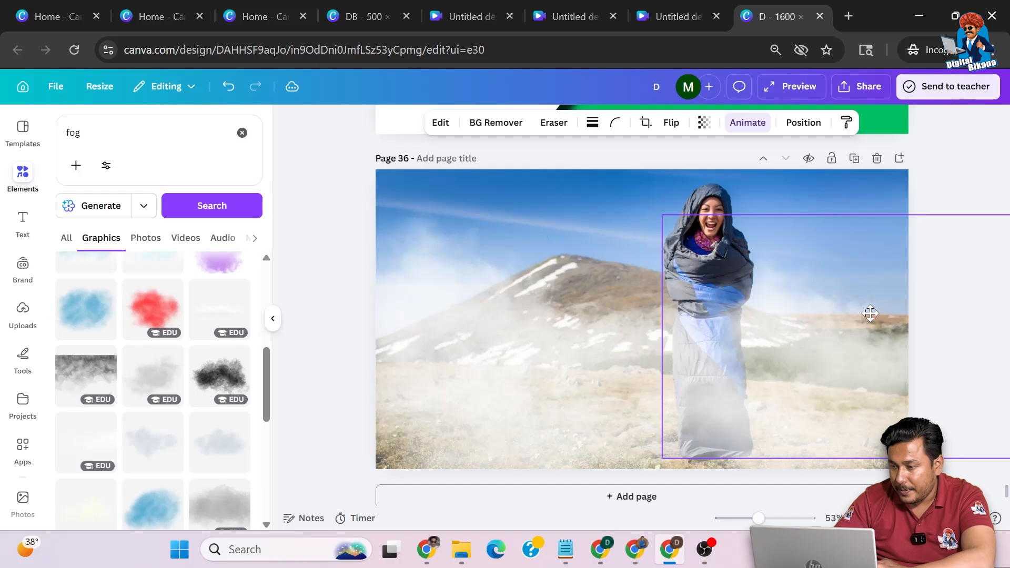
drag(871, 313, 871, 307)
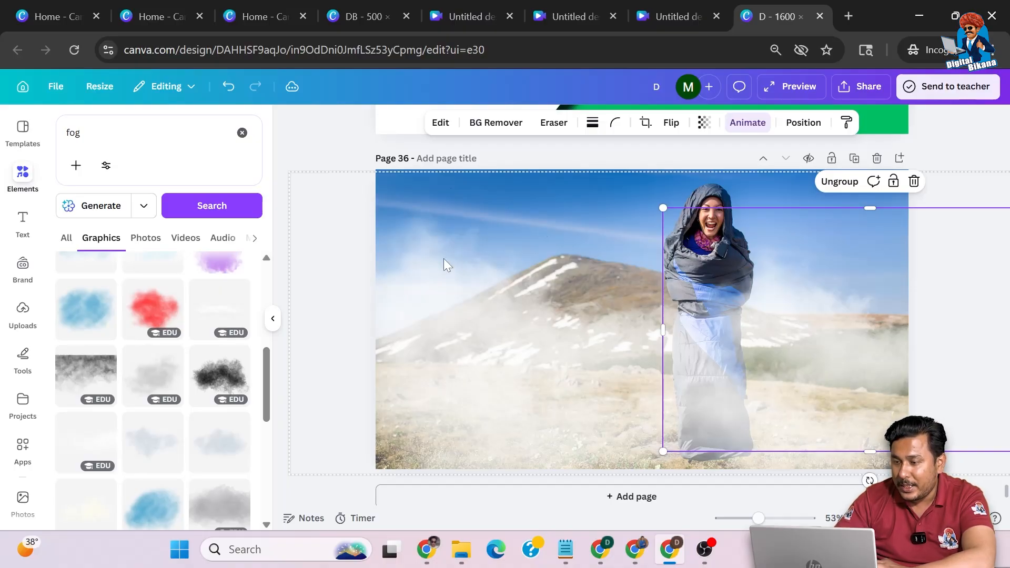
drag(444, 258, 484, 286)
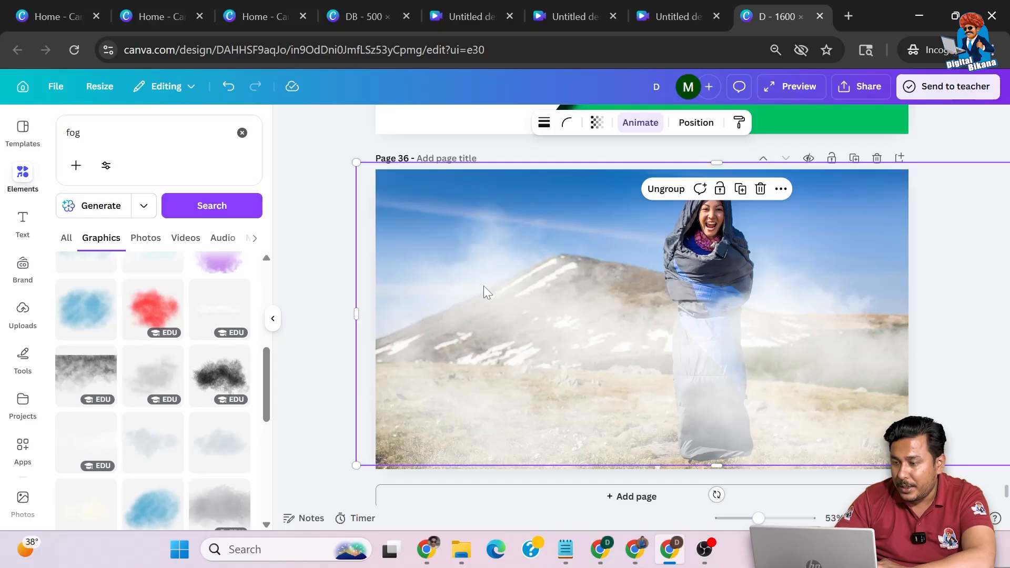
drag(484, 285, 557, 304)
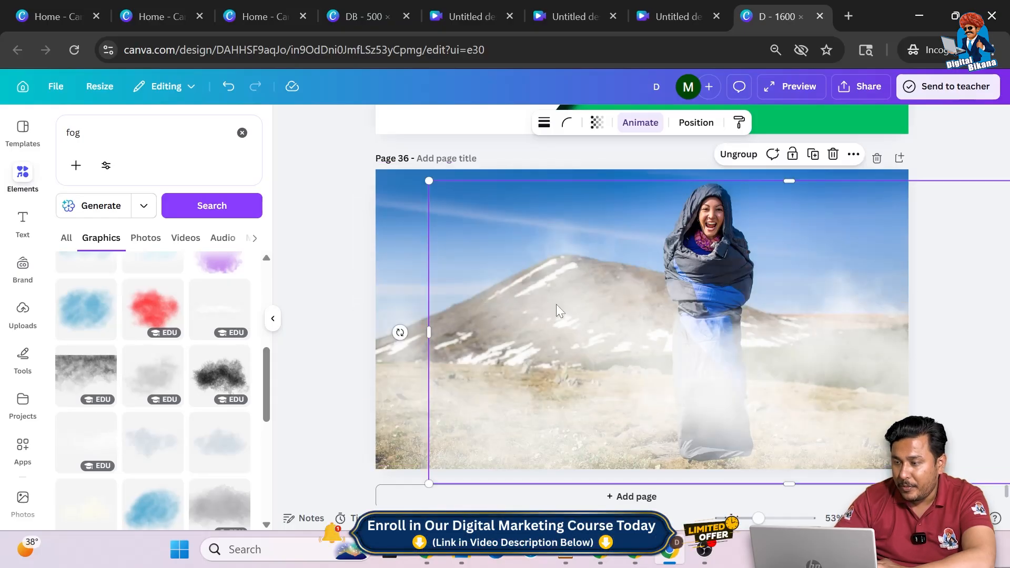
click(327, 258)
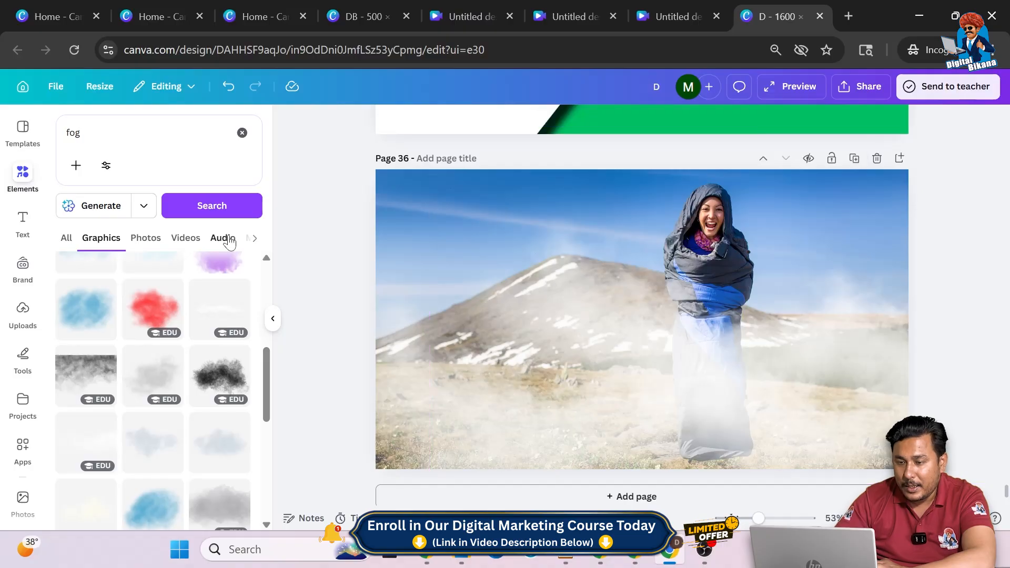
Add the recently used sleeping-bag woman photo to page 36 again and remove its background.
drag(112, 135, 35, 138)
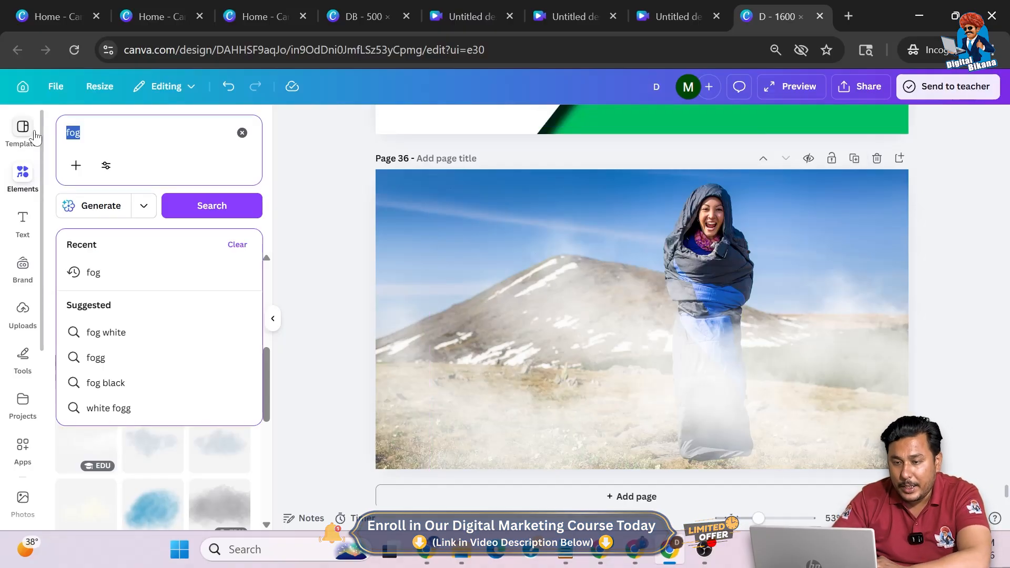
key(Return)
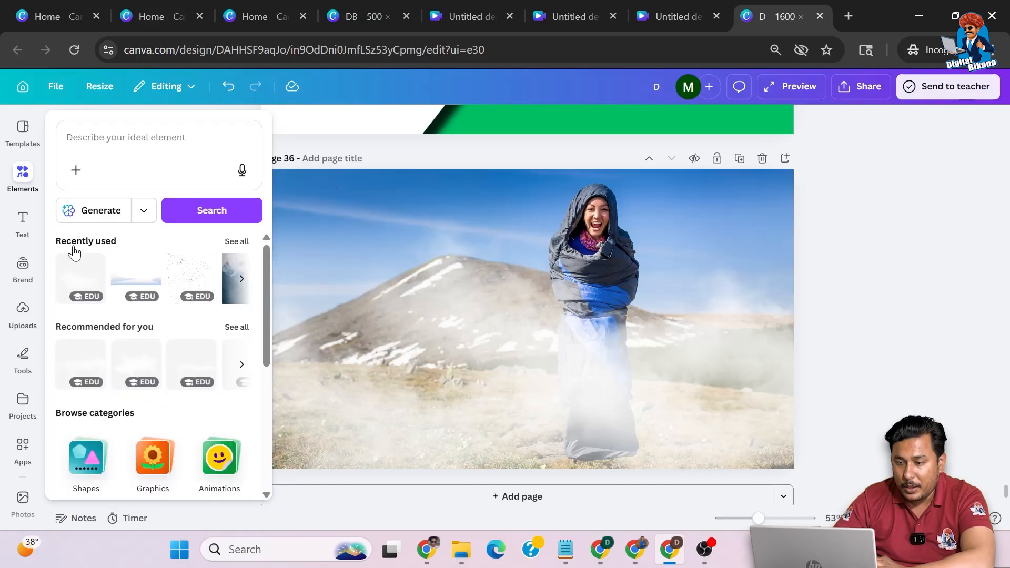
click(74, 249)
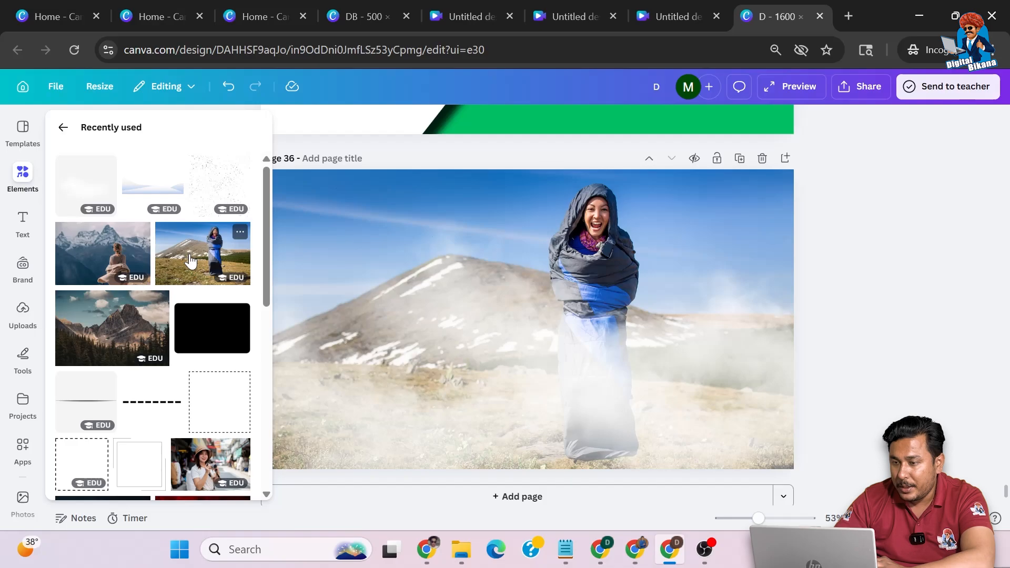
click(190, 260)
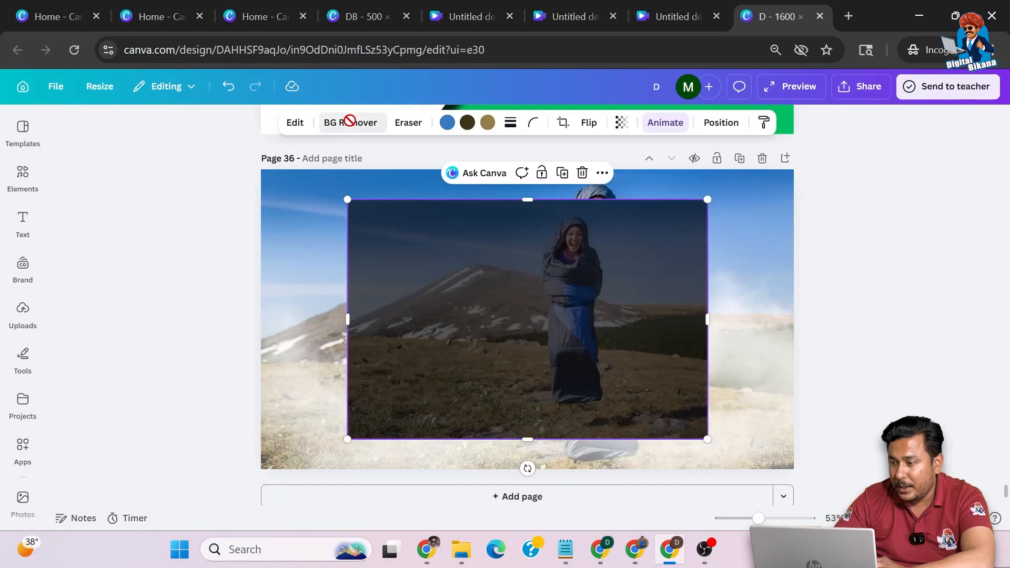
Enlarge the woman cutout and align it over the woman in the background photo, in front of the fog.
drag(708, 200, 742, 177)
drag(742, 440, 809, 484)
drag(347, 176, 285, 157)
drag(474, 263, 452, 282)
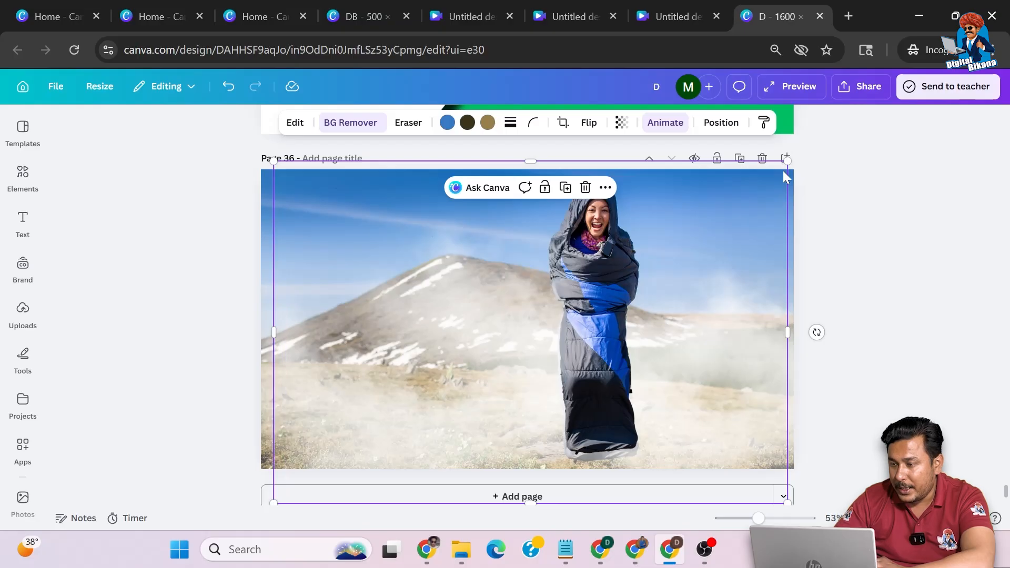
drag(786, 162, 816, 142)
drag(687, 263, 681, 267)
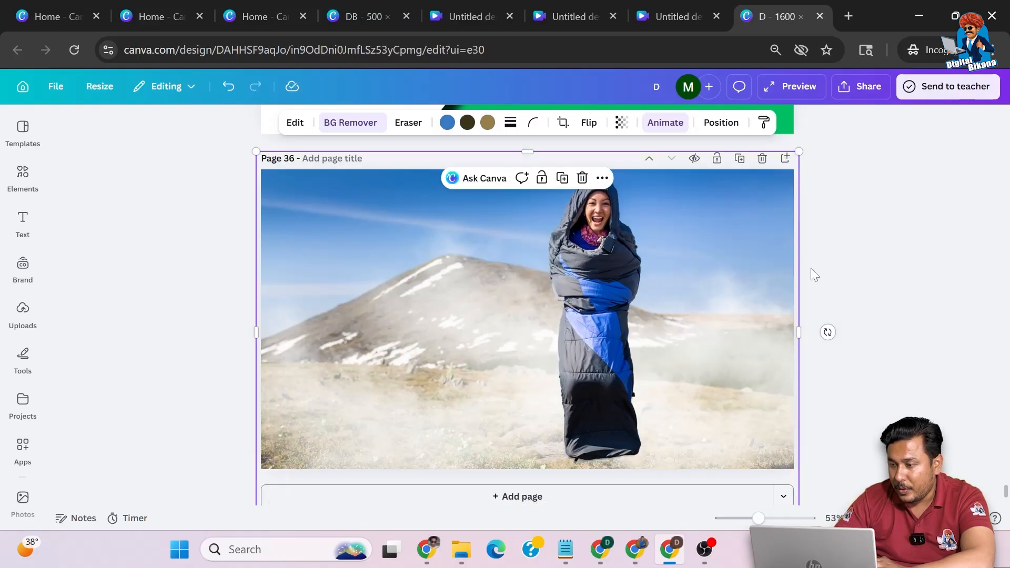
click(810, 267)
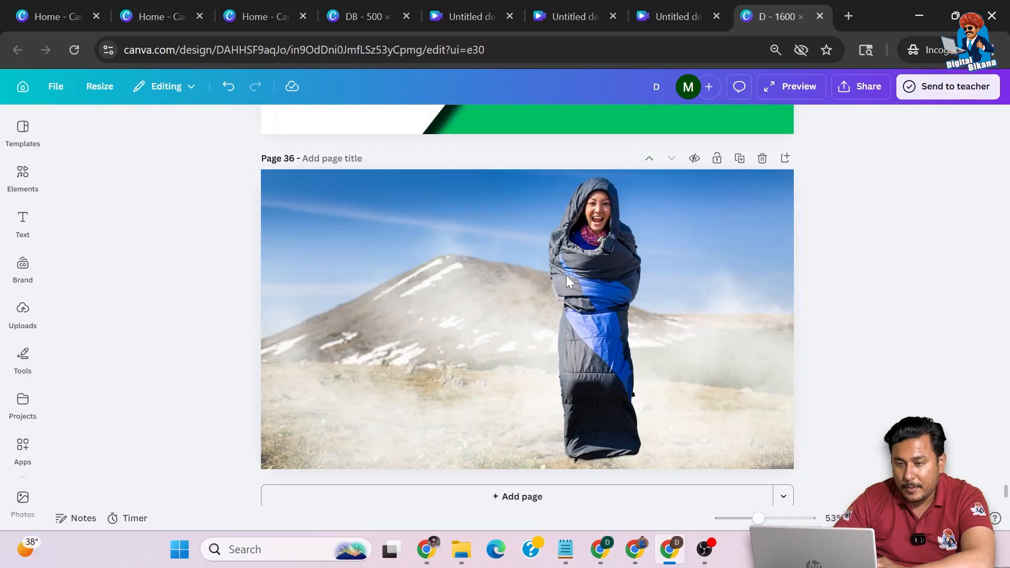
Leave the recently used elements and search the elements for "snow".
click(24, 131)
click(24, 180)
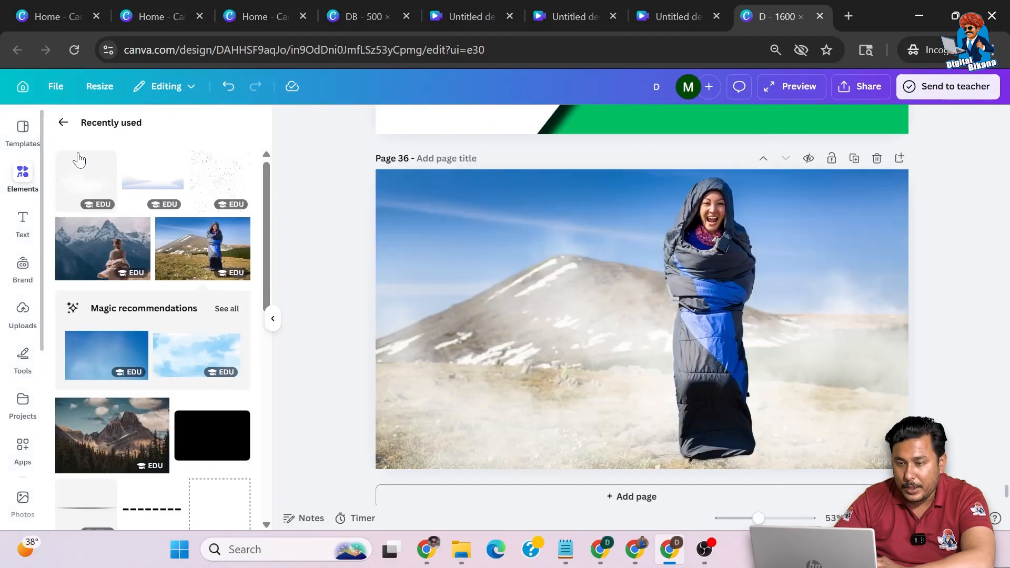
click(63, 122)
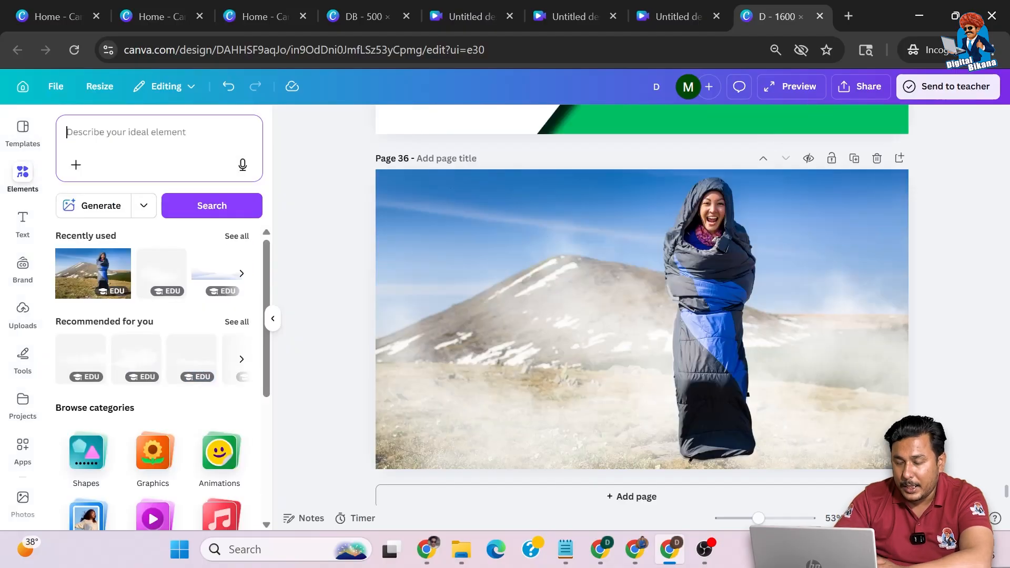
text(f)
key(BackSpace)
text(snow)
key(Return)
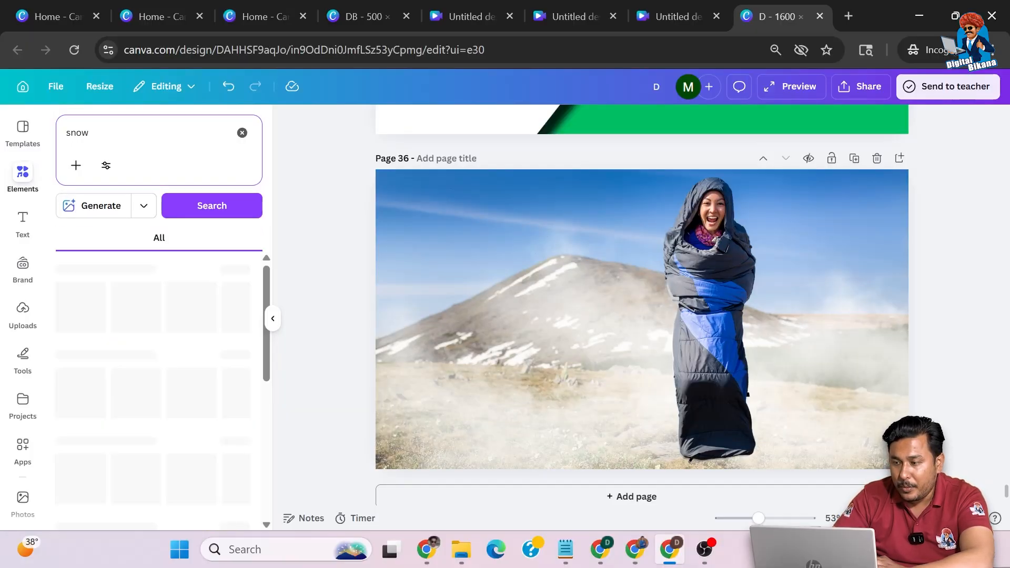
Try the first snow graphic over the sky on page 36 and delete it.
click(79, 305)
drag(644, 316, 514, 243)
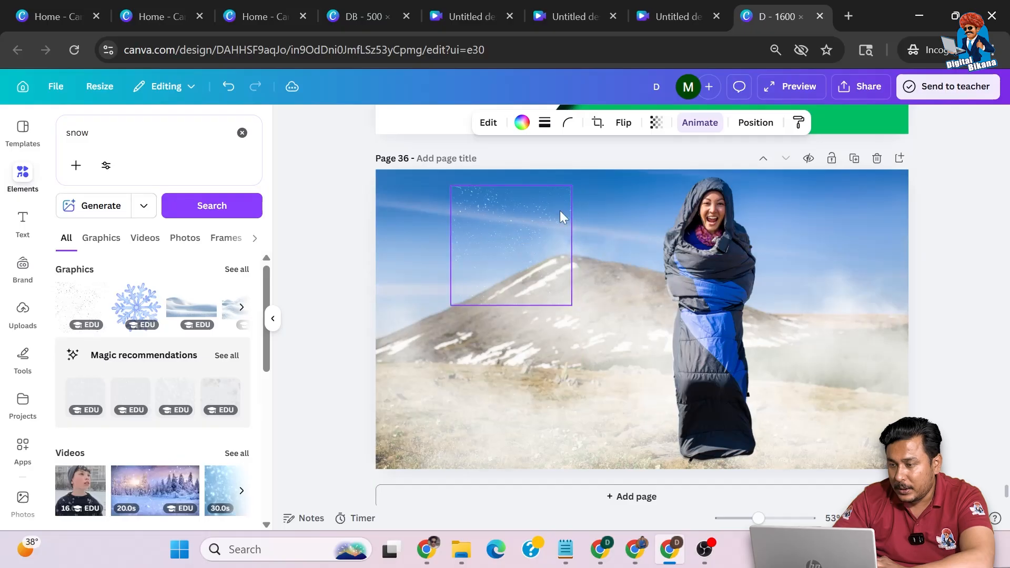
key(Delete)
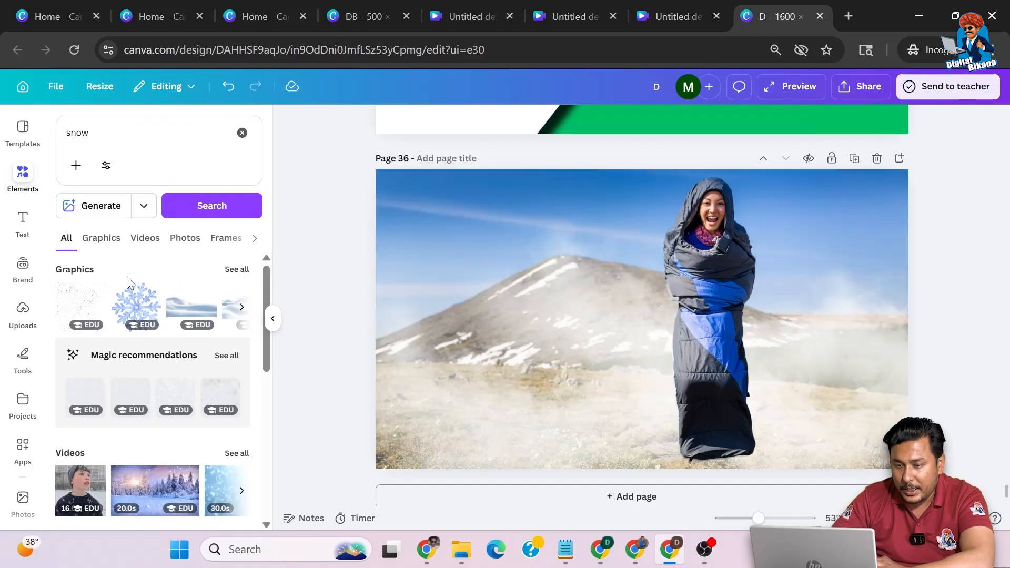
Show all recommended snow graphics, try the third one enlarged over the photo, and delete it.
click(225, 355)
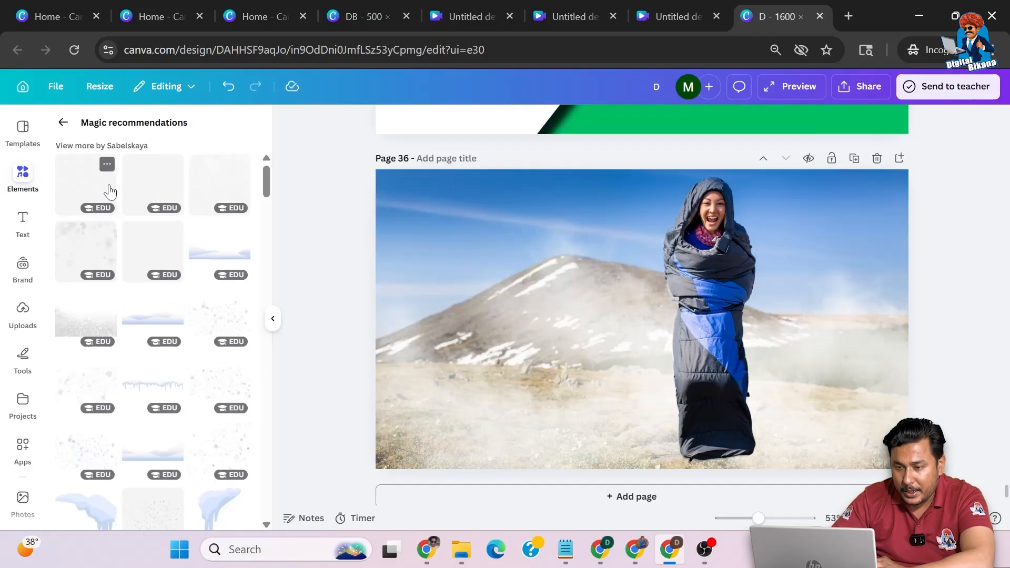
click(220, 186)
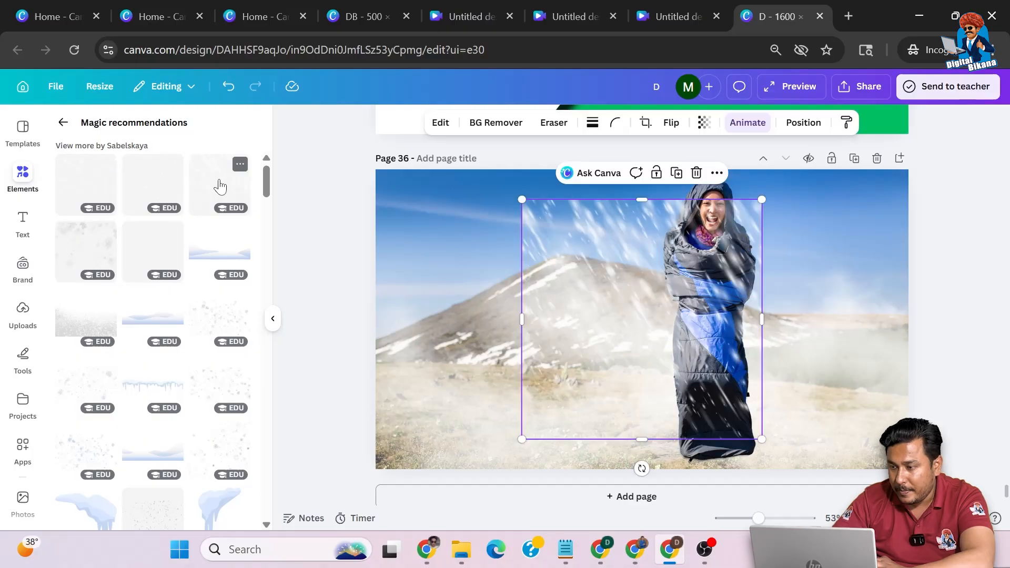
drag(525, 269, 365, 228)
drag(598, 405, 729, 458)
click(573, 190)
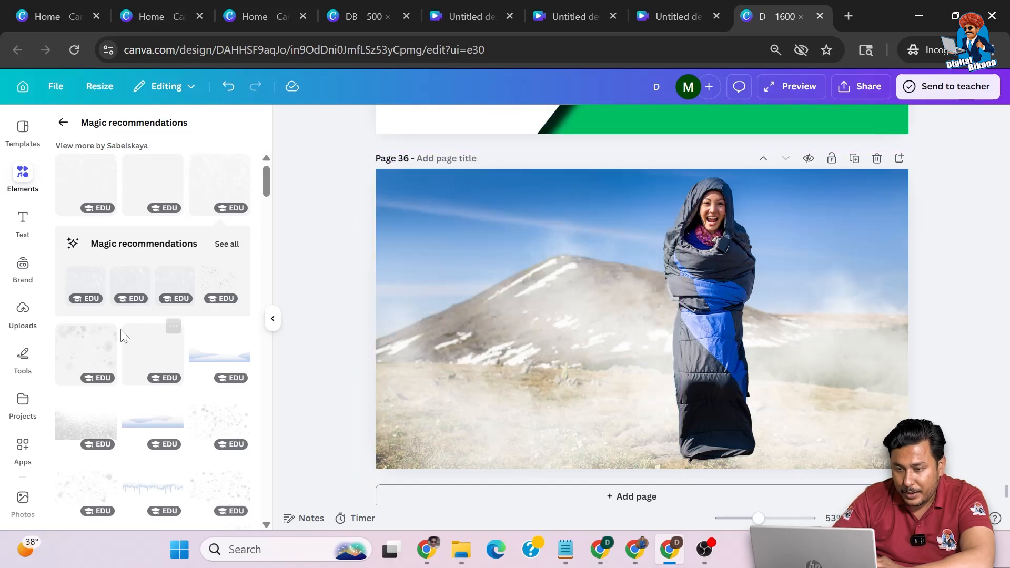
Try the first snowflake graphic of the second row and the third one of the third row on page 36, and delete both.
click(84, 354)
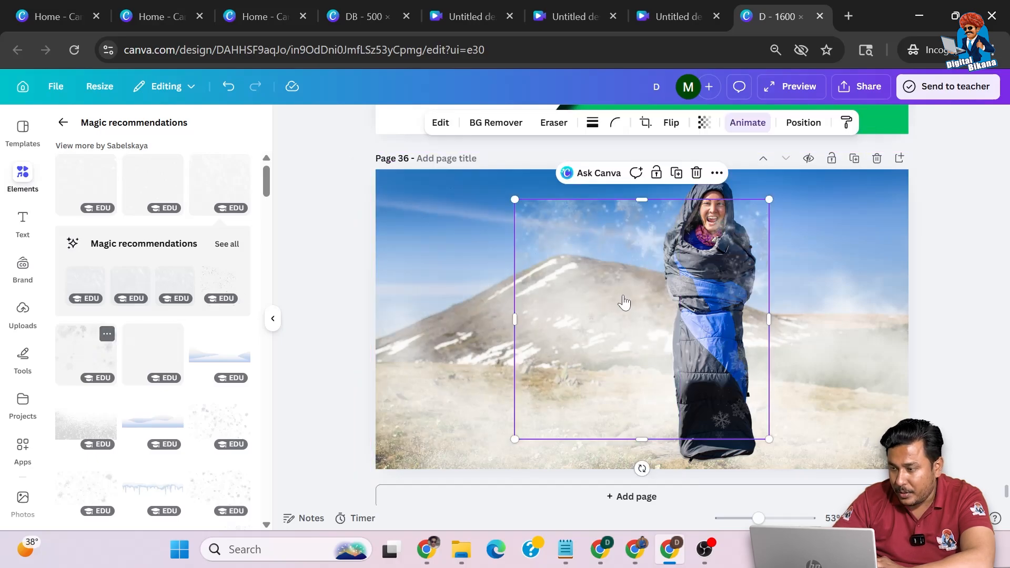
click(696, 173)
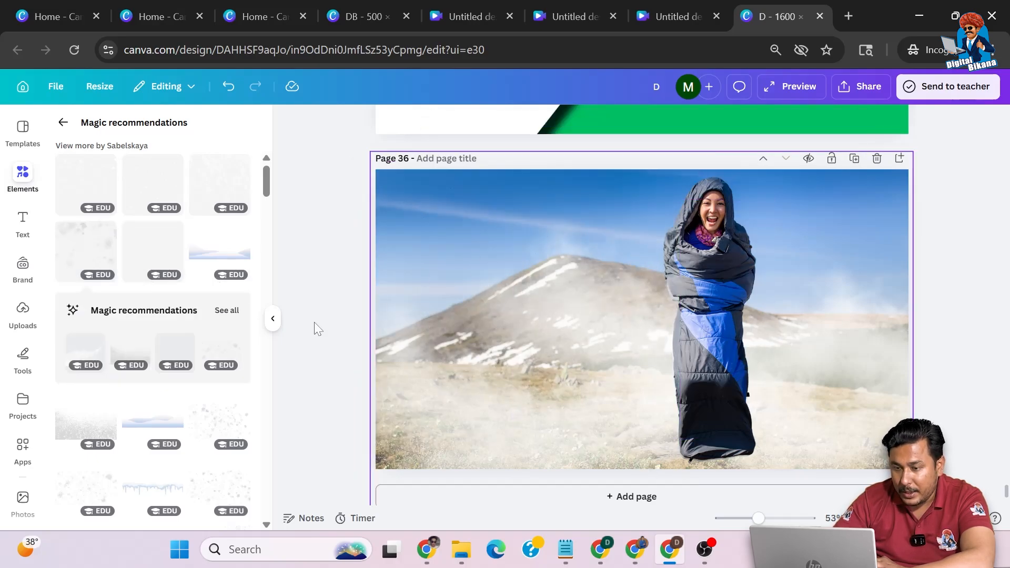
scroll(168, 400, down, 3)
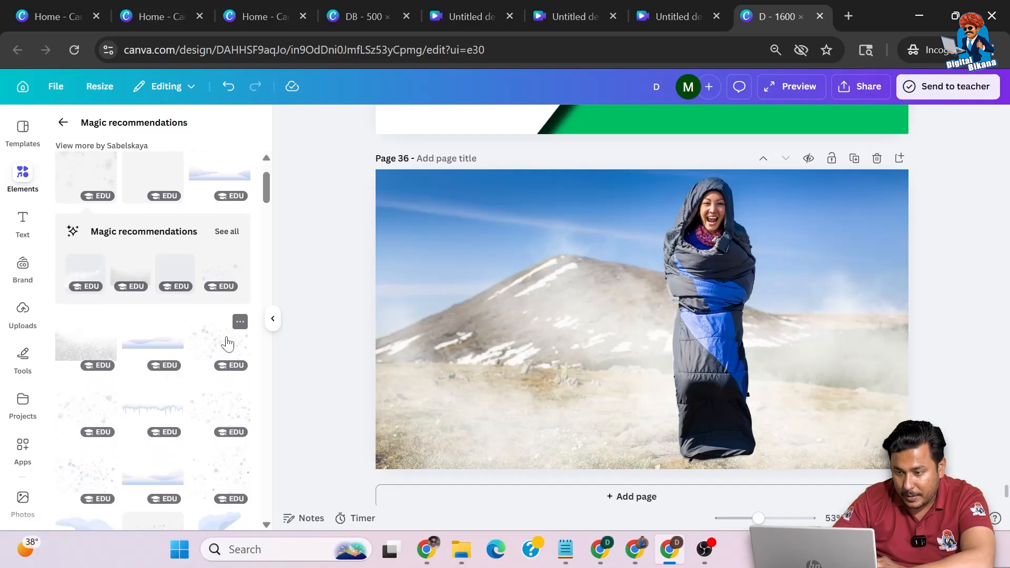
click(227, 345)
click(696, 172)
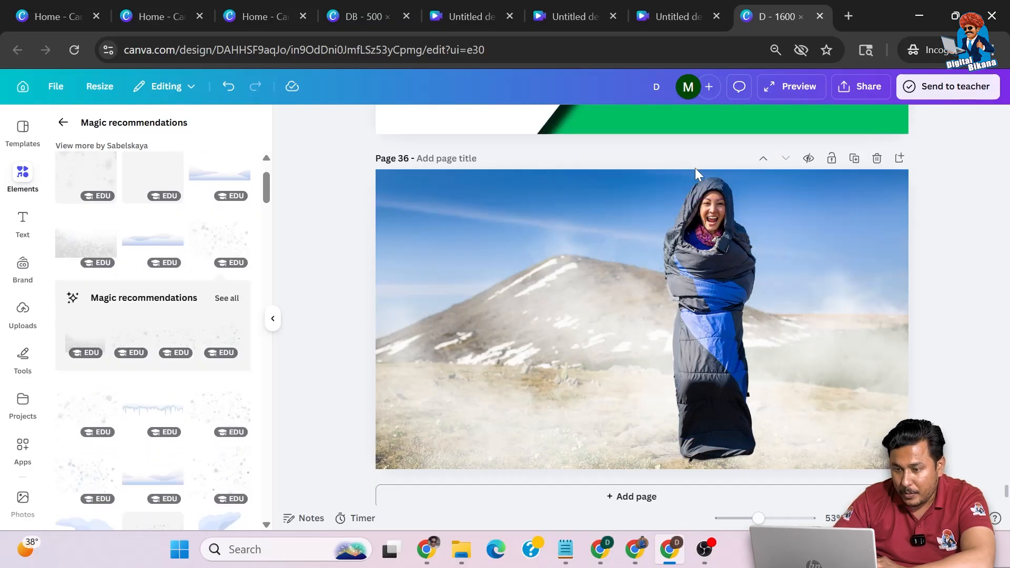
Try the second recommended snow graphic over the left half of the photo and the third over its centre, and delete both.
scroll(96, 356, up, 2)
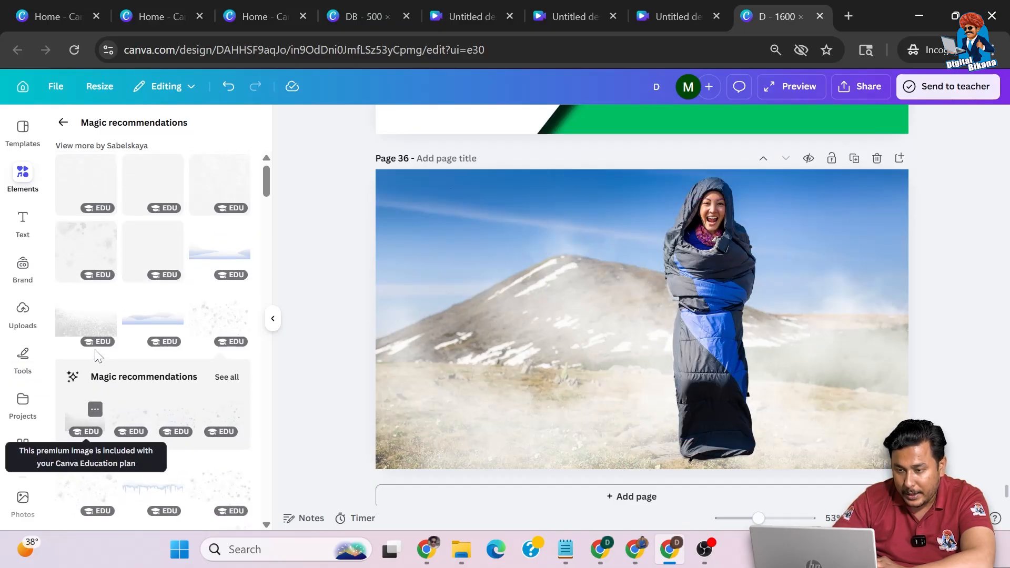
click(144, 197)
drag(684, 295, 454, 239)
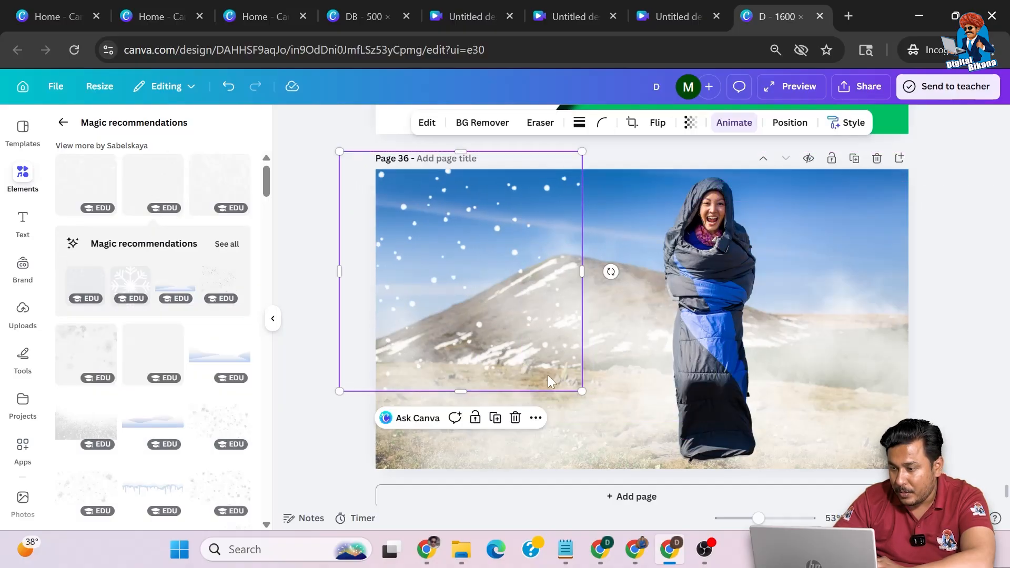
drag(583, 391, 602, 366)
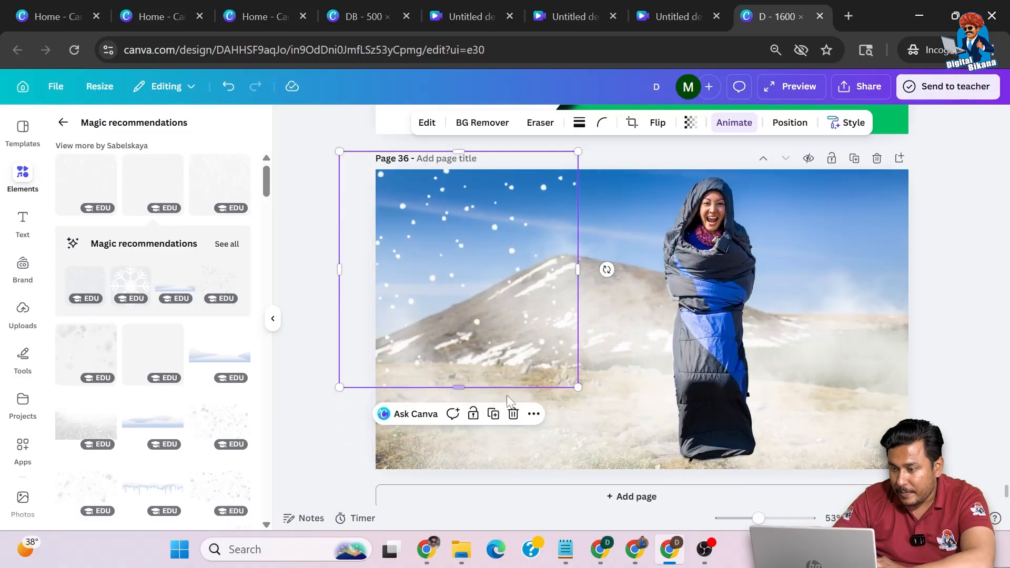
click(514, 412)
click(219, 187)
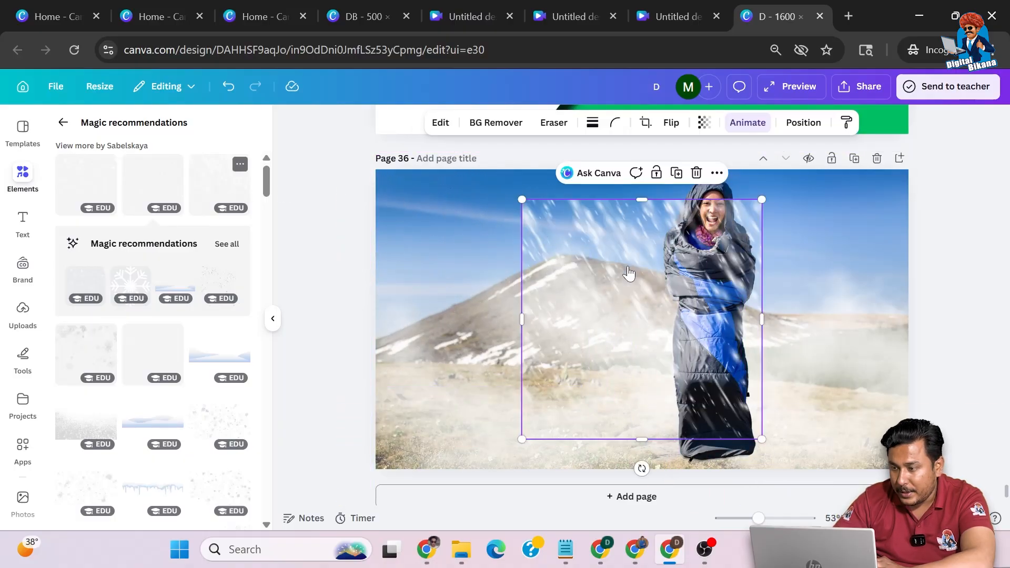
click(696, 173)
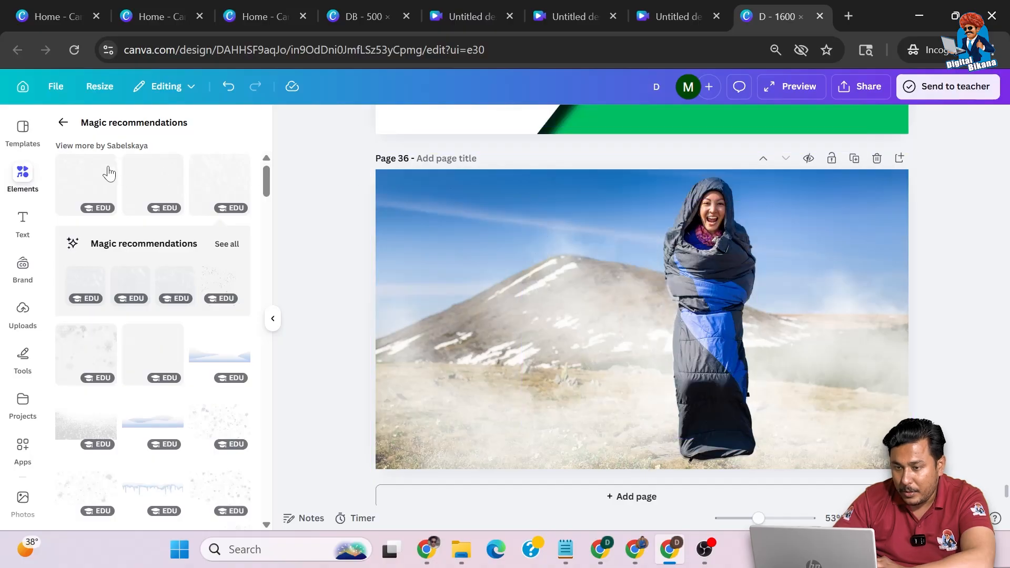
Add the first recommended snow graphic over the upper left of the photo and place a copy directly beside it on the right.
click(75, 203)
drag(583, 298, 448, 259)
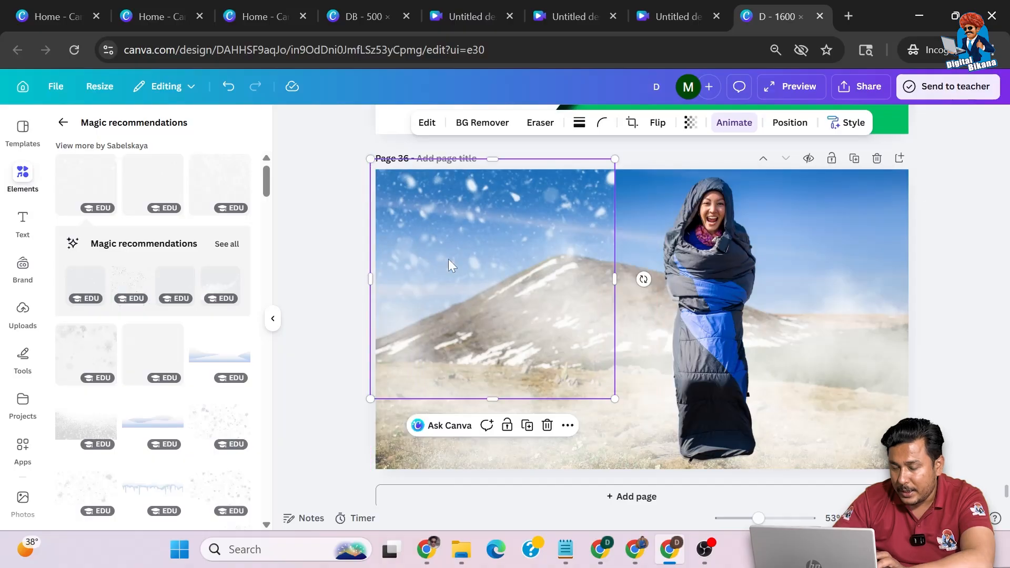
drag(462, 261, 707, 264)
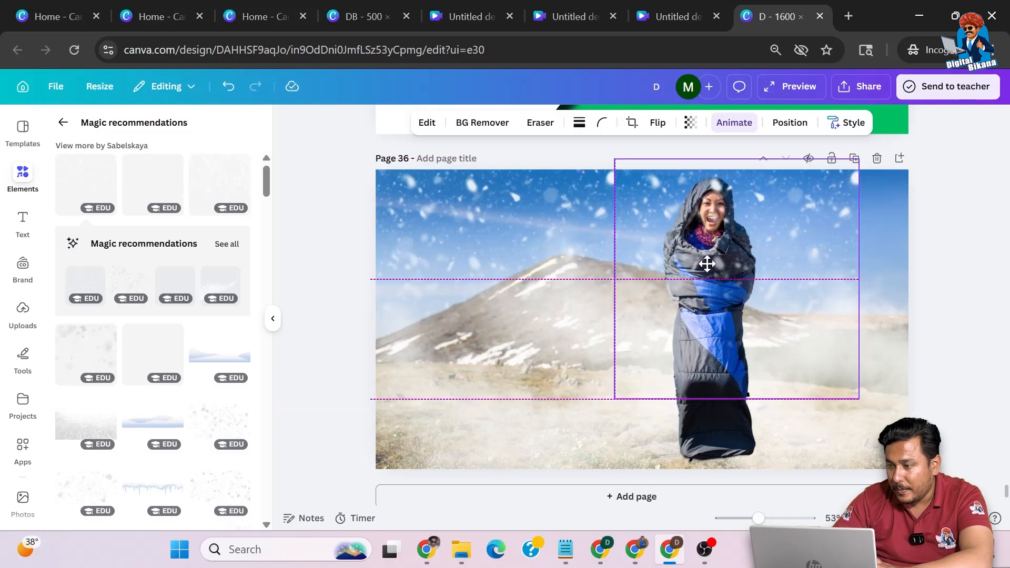
drag(707, 263, 707, 264)
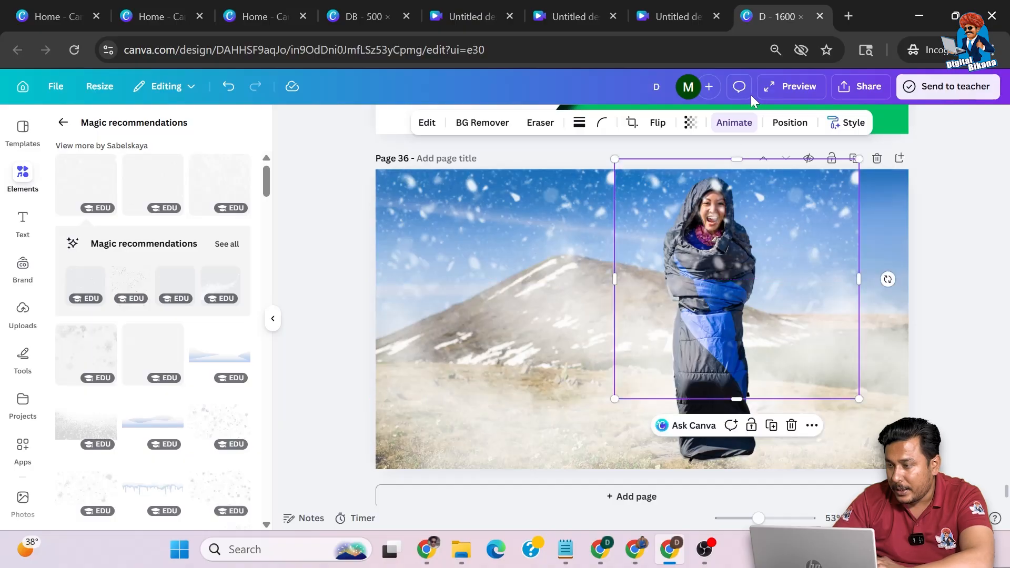
Flip the copied snow graphic horizontally and place another copy of it further right, reaching the photo's right edge.
click(657, 123)
click(655, 155)
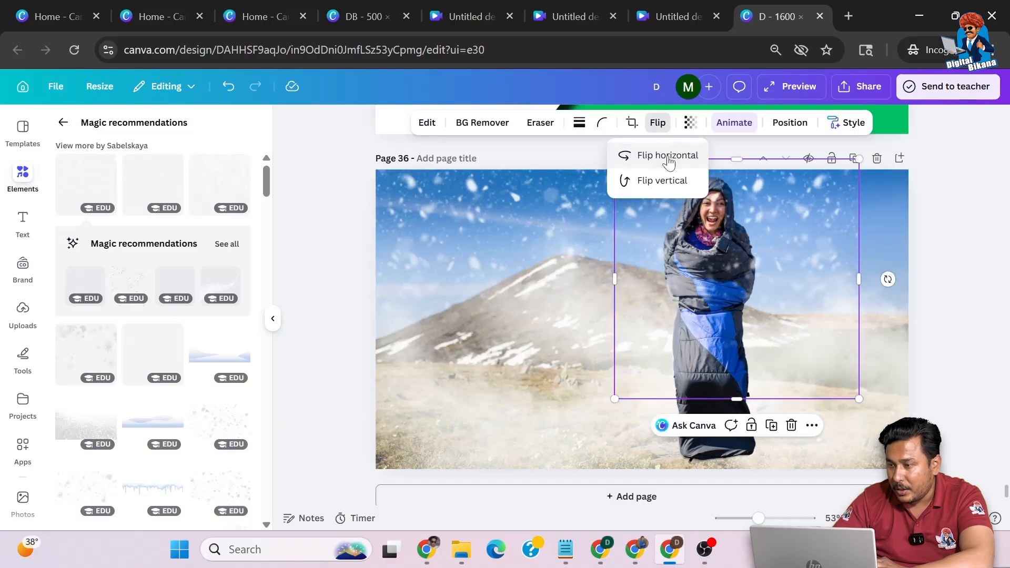
click(967, 262)
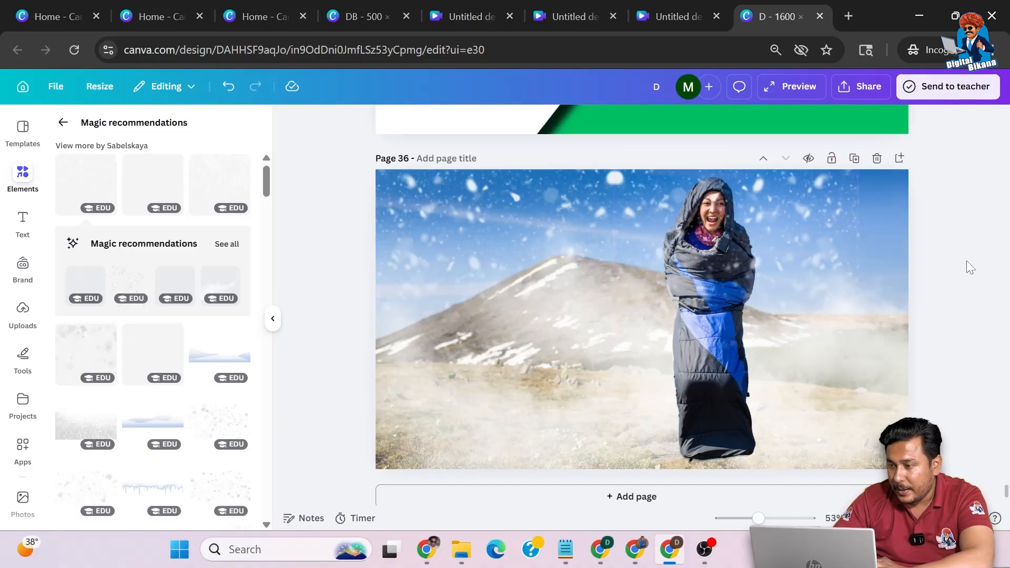
click(802, 276)
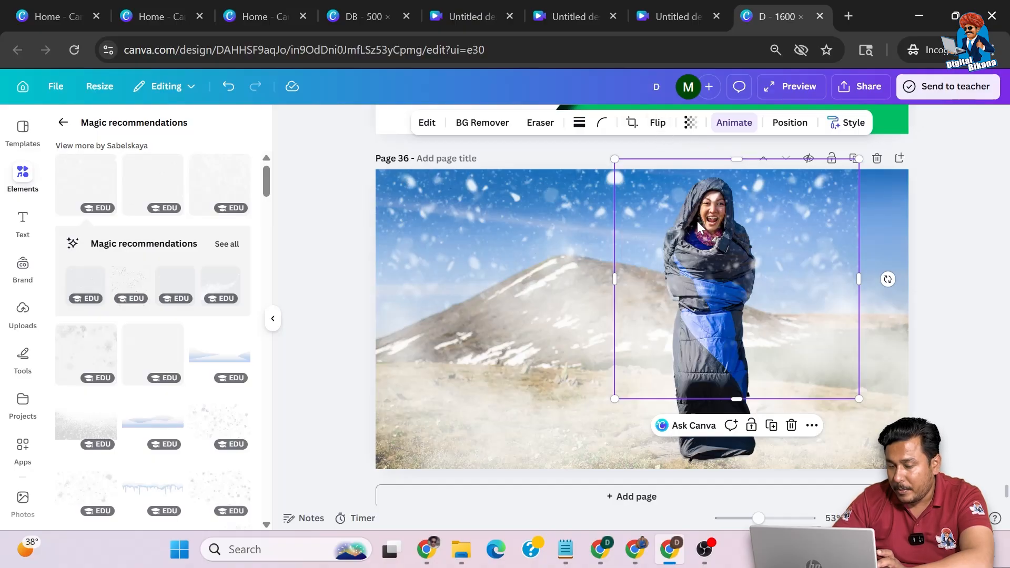
drag(720, 244, 775, 244)
click(983, 297)
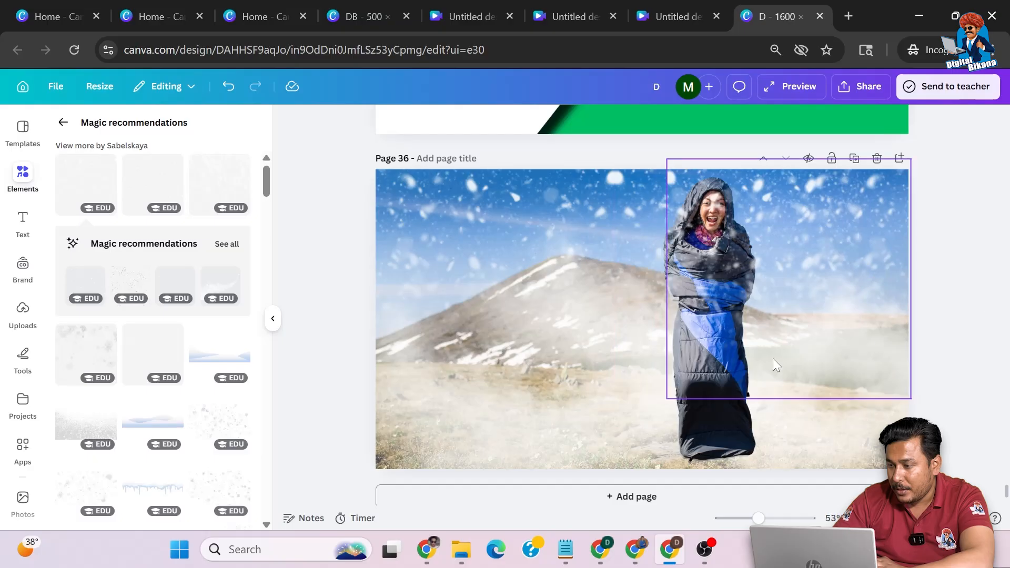
click(703, 423)
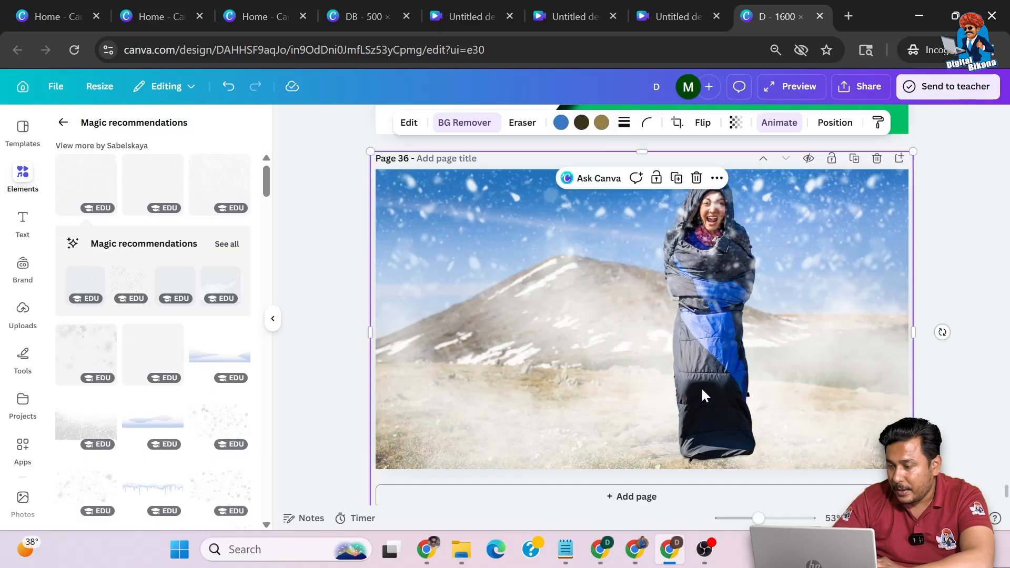
click(716, 178)
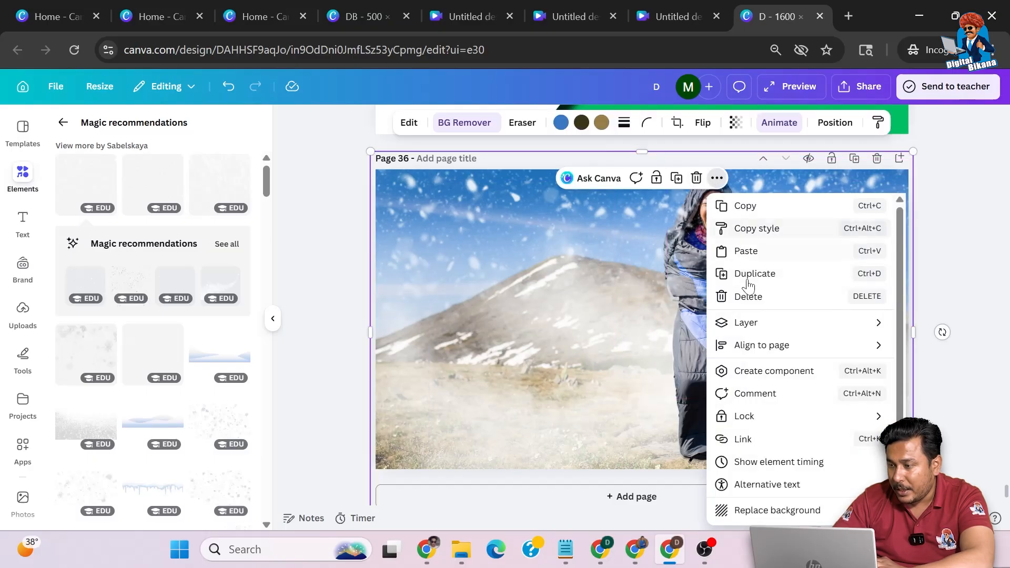
click(746, 323)
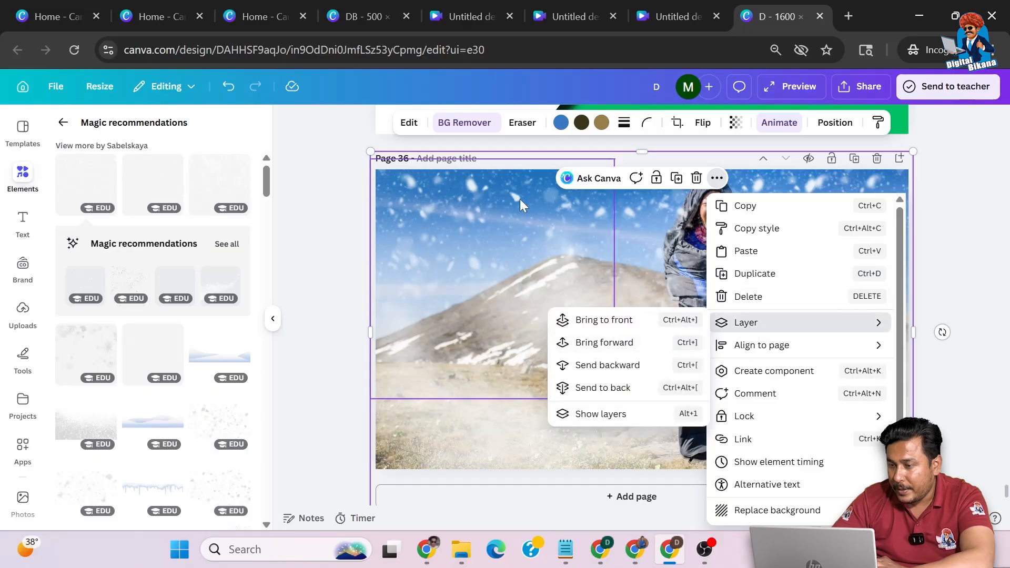
click(922, 185)
Move the rightmost snow graphic slightly down along the photo's right edge.
click(884, 204)
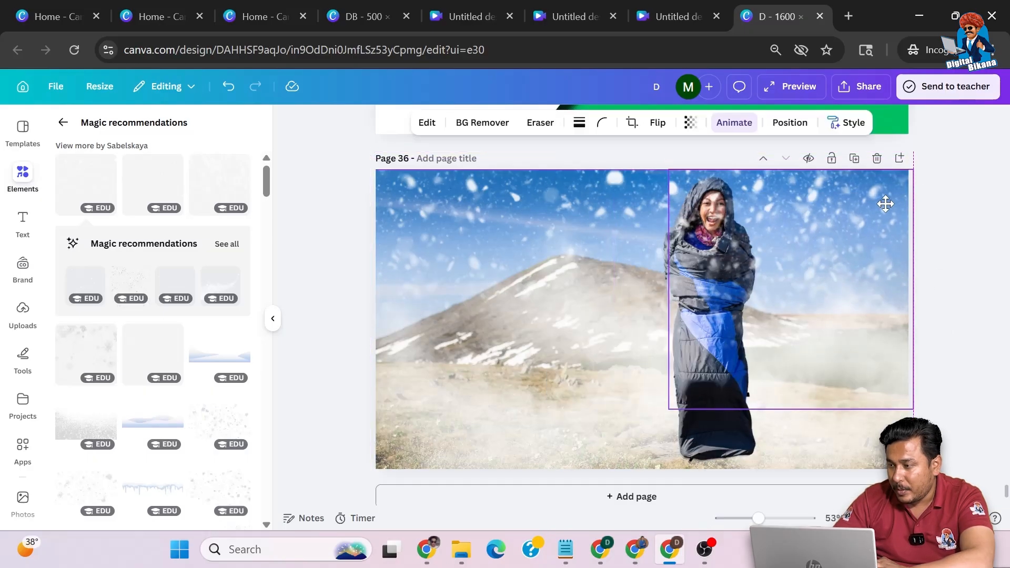
Adjust the woman cutout's temperature to 71, brightness to -46 and contrast to 61.
click(892, 184)
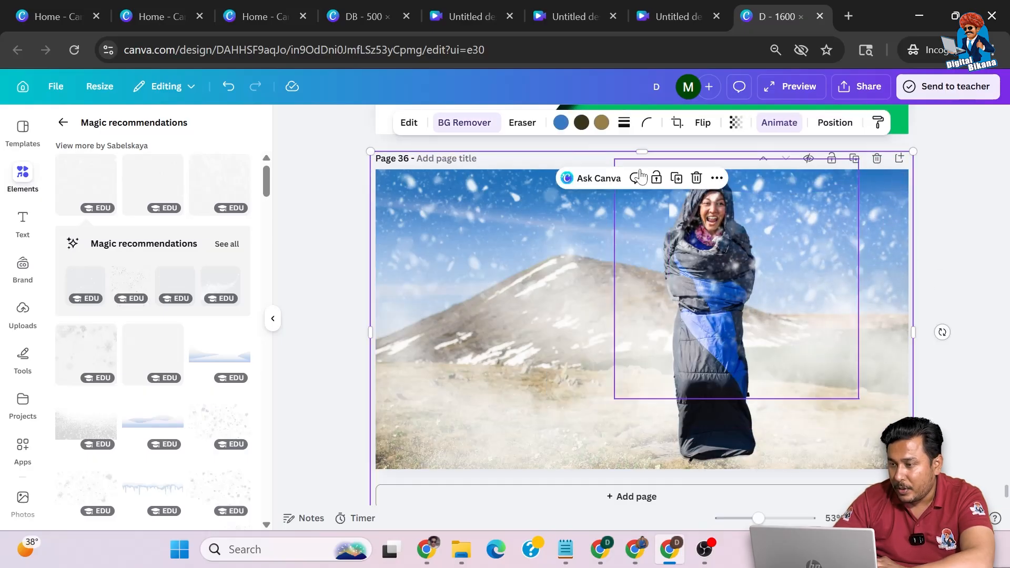
click(409, 126)
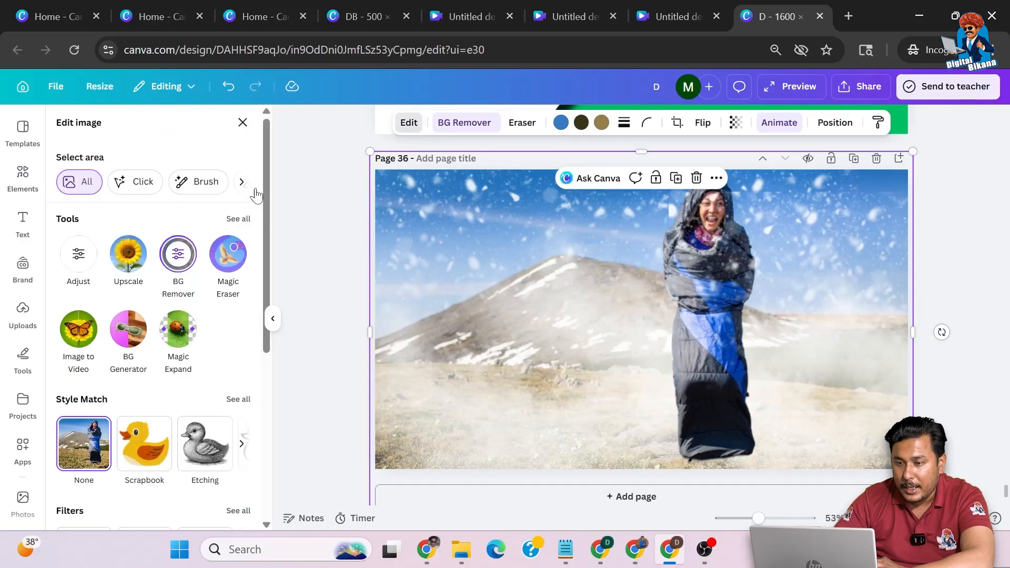
click(80, 255)
mouse_move(172, 293)
mouse_down()
mouse_move(209, 295)
mouse_move(187, 293)
mouse_up()
drag(135, 410, 103, 411)
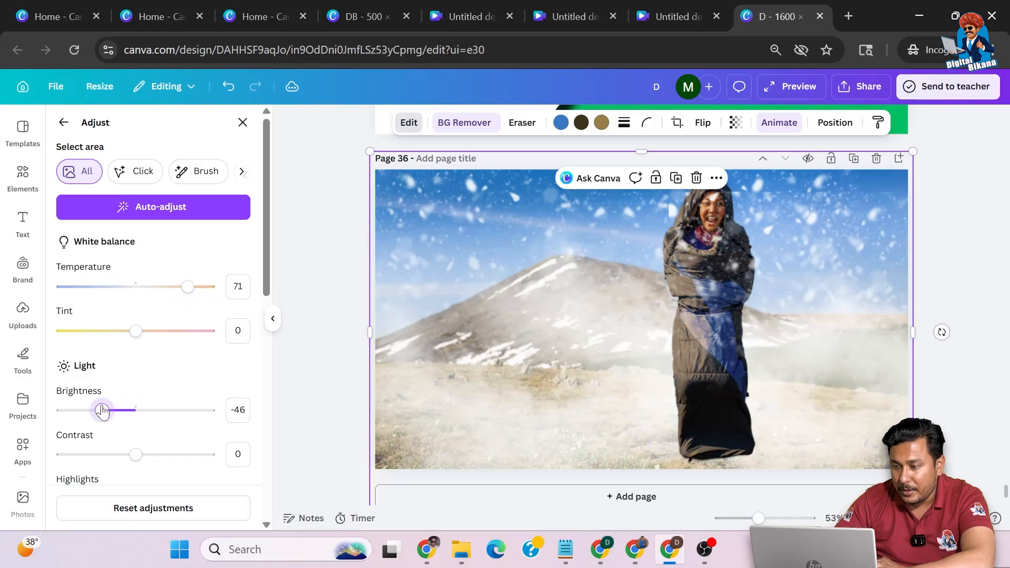
scroll(126, 415, down, 1)
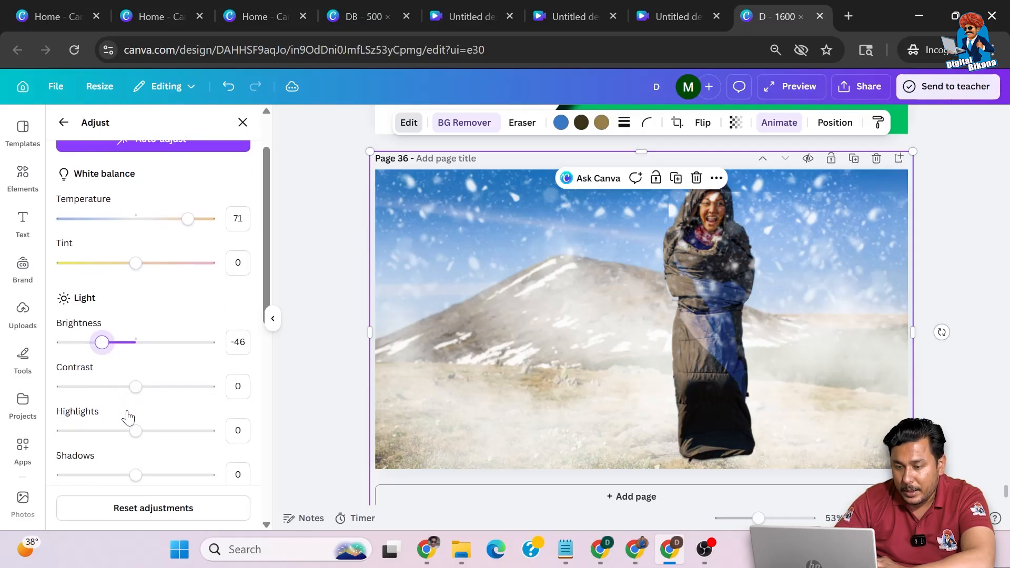
drag(145, 394, 182, 394)
scroll(182, 392, down, 1)
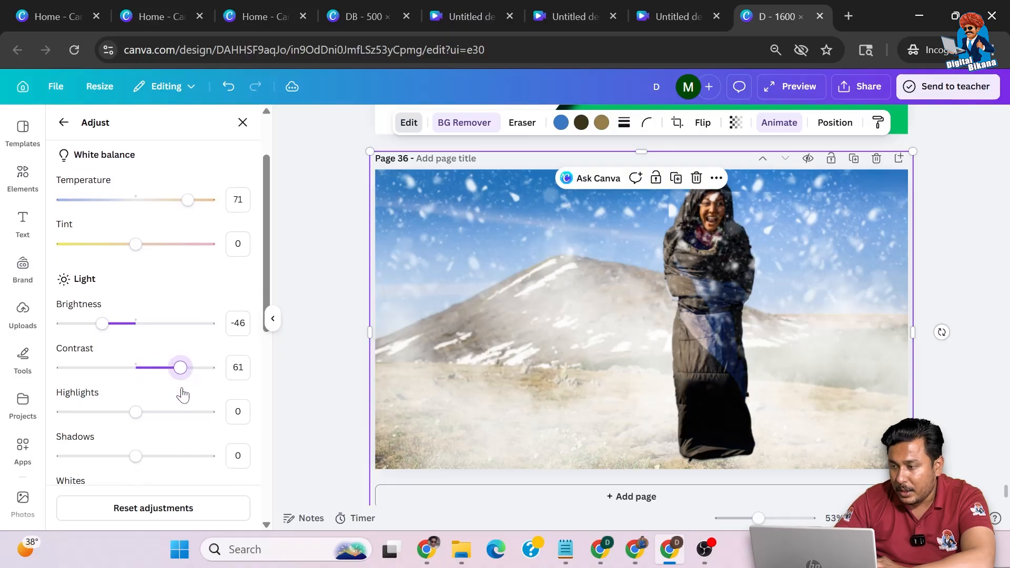
Undo the temperature, brightness and contrast adjustments on the woman cutout.
drag(855, 168, 779, 236)
key(ctrl+z)
key(ctrl+z)
key(ctrl+z)
key(ctrl+z)
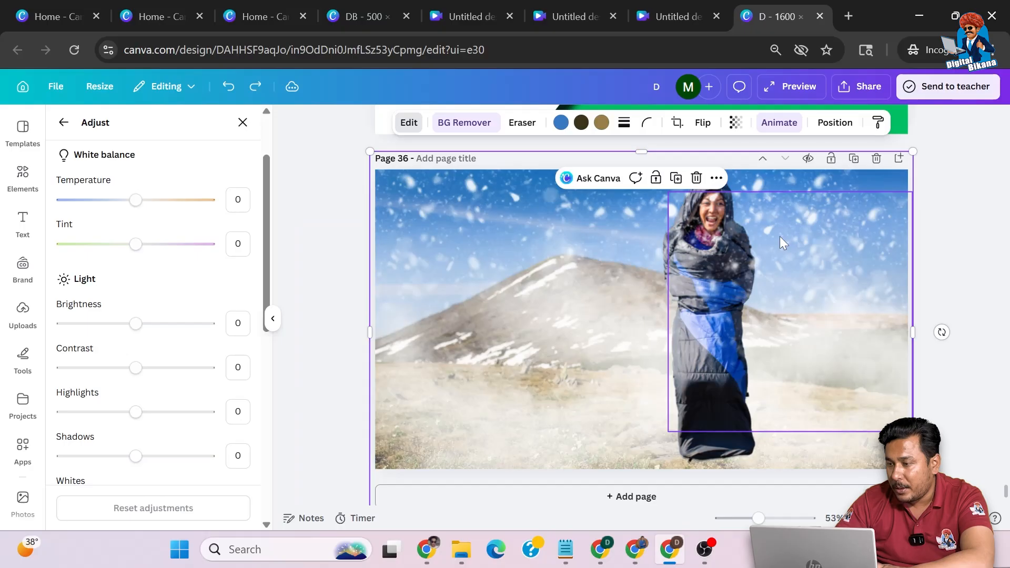
key(ctrl+z)
drag(780, 235, 780, 296)
click(708, 208)
click(561, 123)
click(210, 218)
click(939, 175)
click(891, 179)
key(ctrl+z)
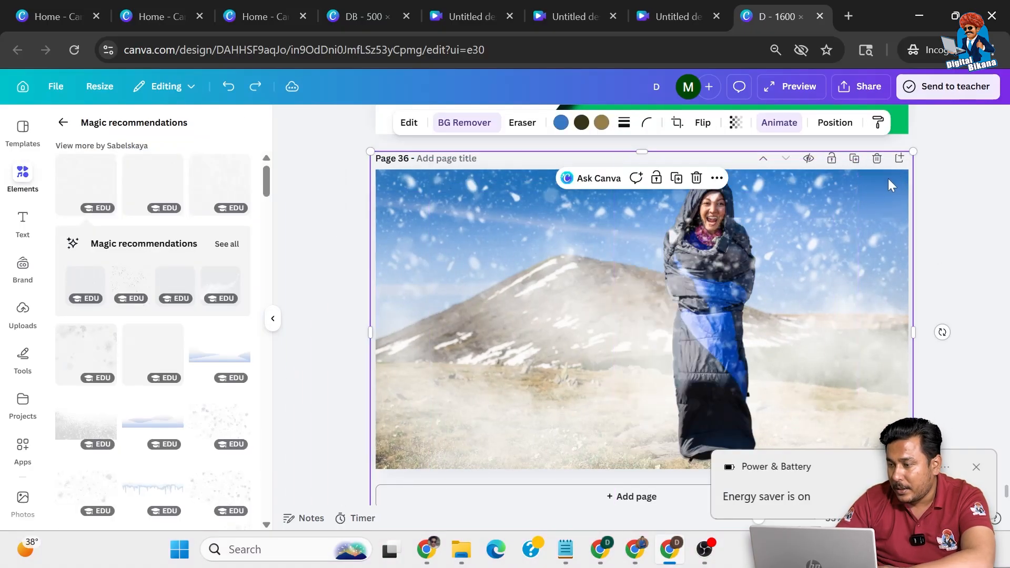
Move the woman cutout aside and set the background photo's temperature to 89, contrast to -24 and brightness to -52.
drag(901, 171, 819, 199)
click(895, 174)
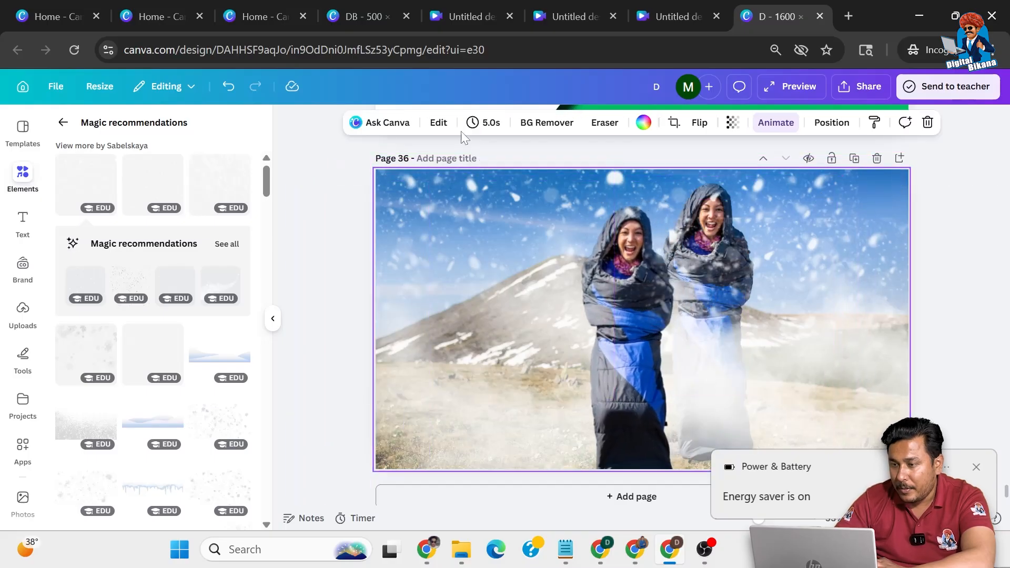
click(438, 122)
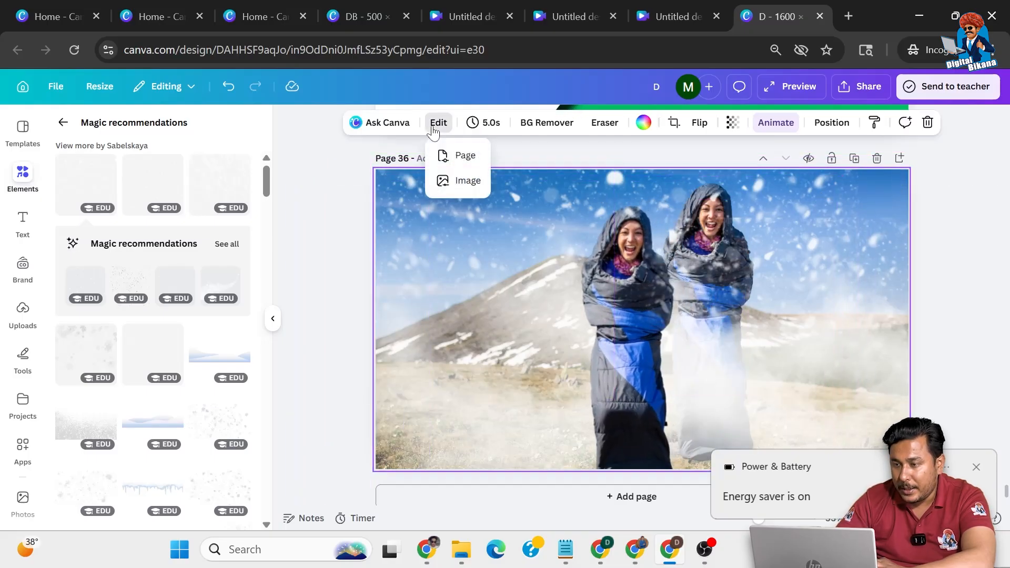
click(467, 180)
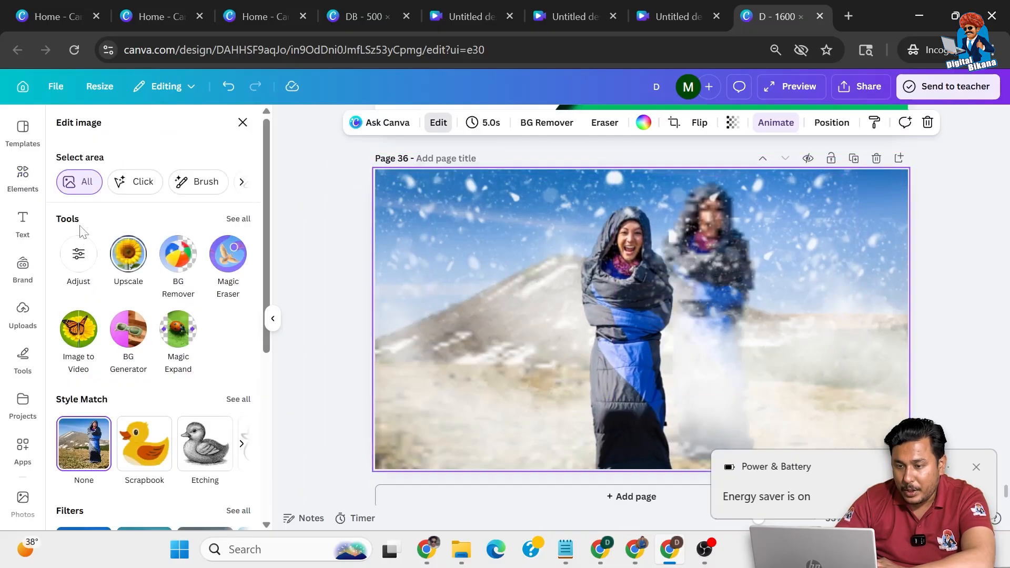
click(79, 254)
drag(135, 286, 202, 293)
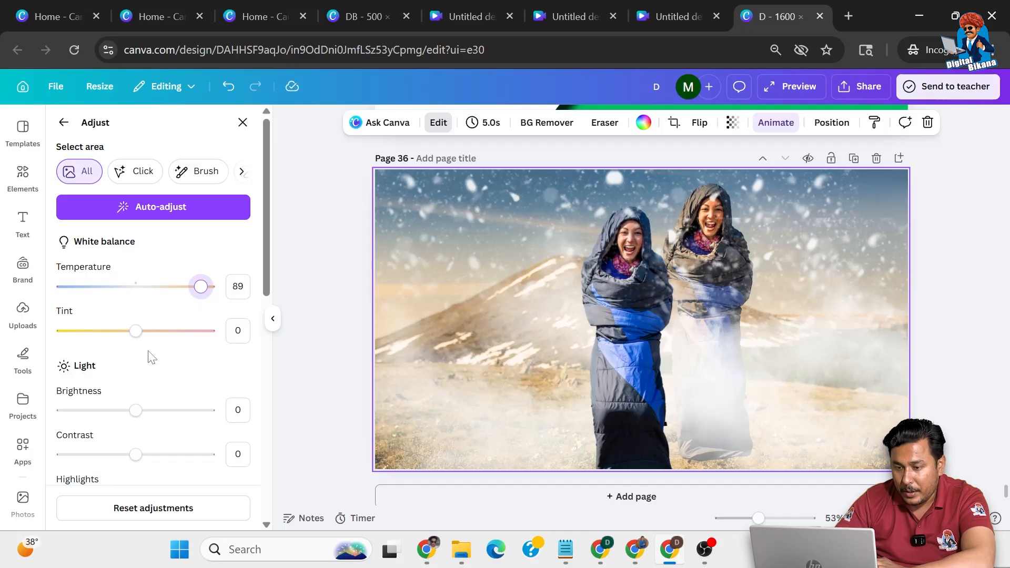
scroll(148, 355, down, 1)
mouse_move(138, 390)
mouse_down()
mouse_move(211, 400)
mouse_move(119, 390)
mouse_up()
drag(139, 348, 98, 351)
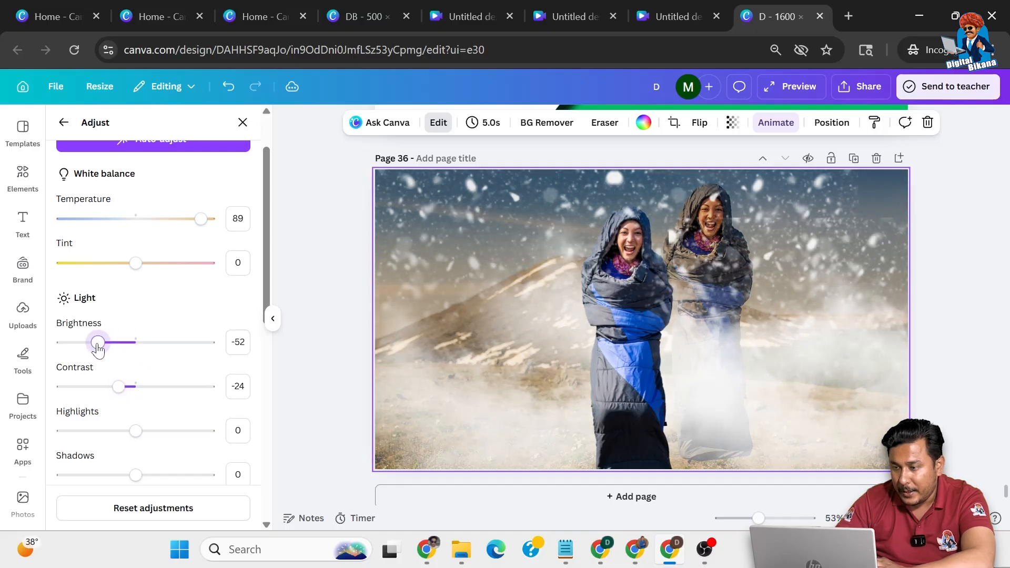
scroll(173, 362, down, 3)
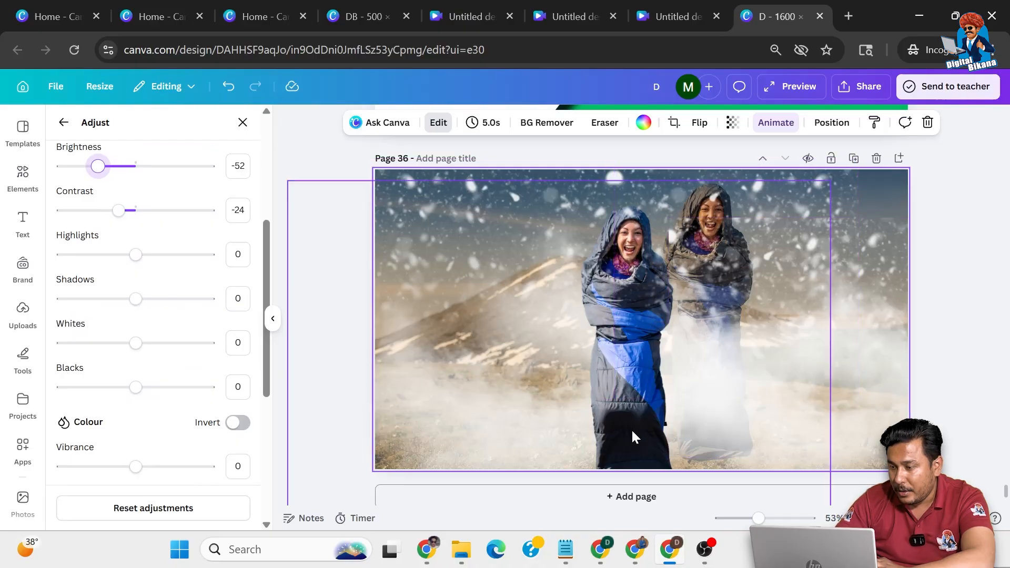
Move the woman cutout back into alignment over the woman in the background photo and close the image adjustments.
drag(633, 432, 715, 404)
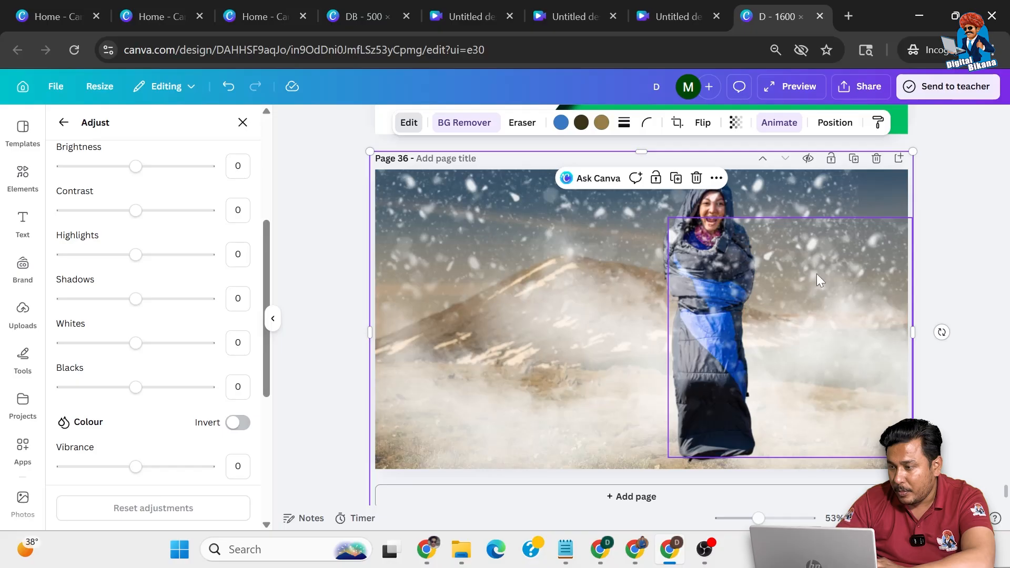
click(942, 267)
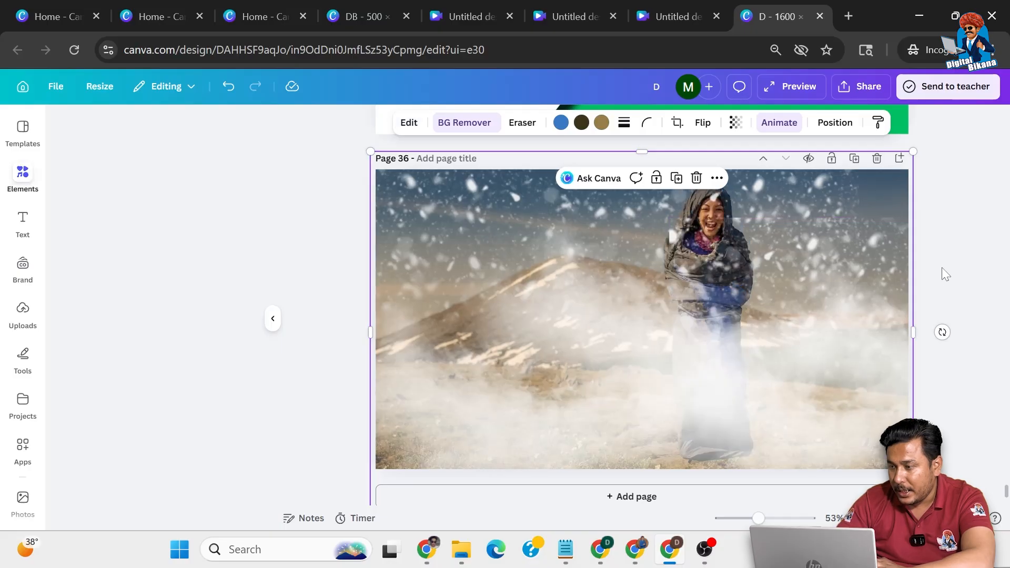
Deselect the image on page 36 and search the elements library for "square".
click(942, 267)
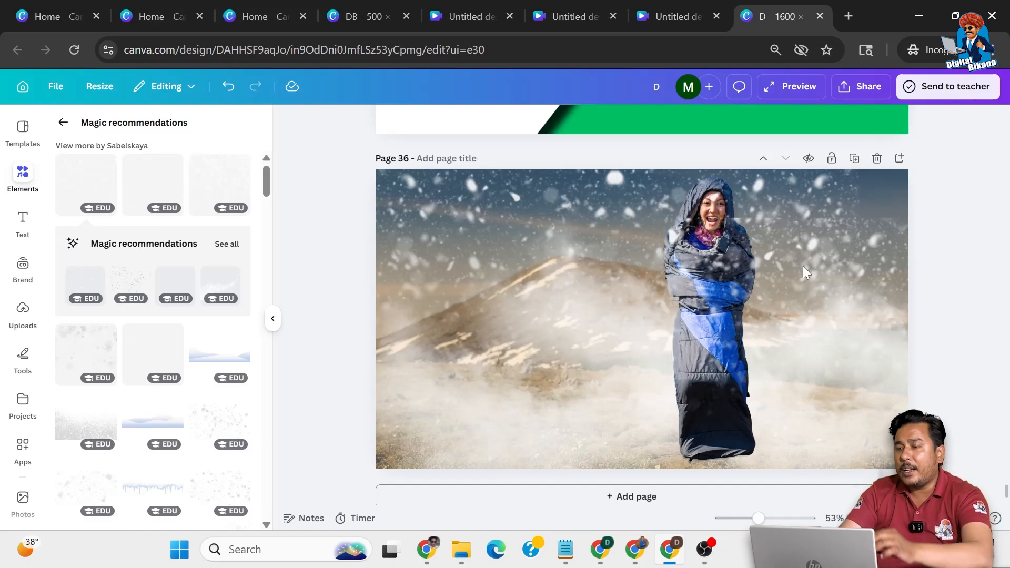
click(21, 135)
click(23, 178)
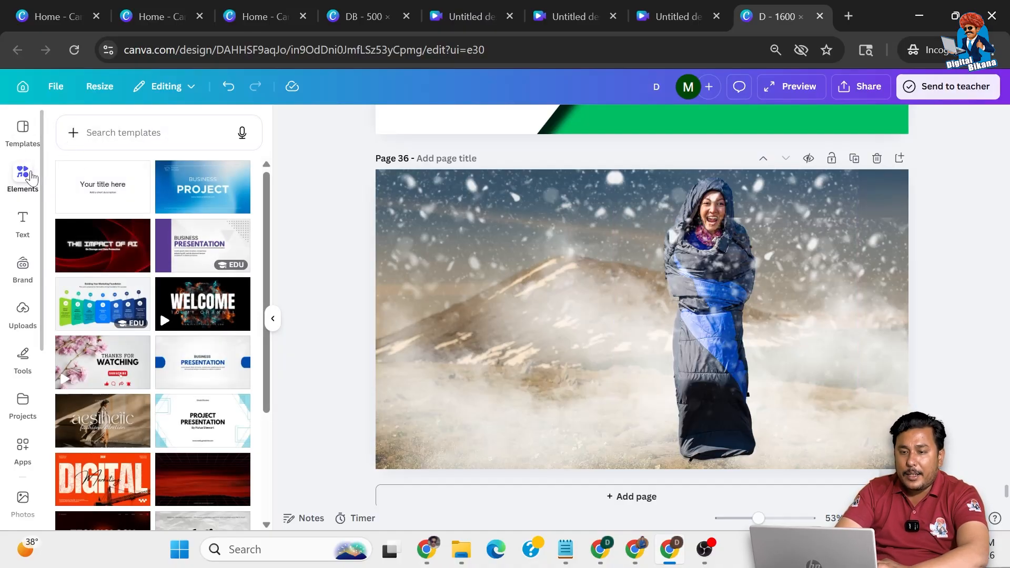
click(63, 122)
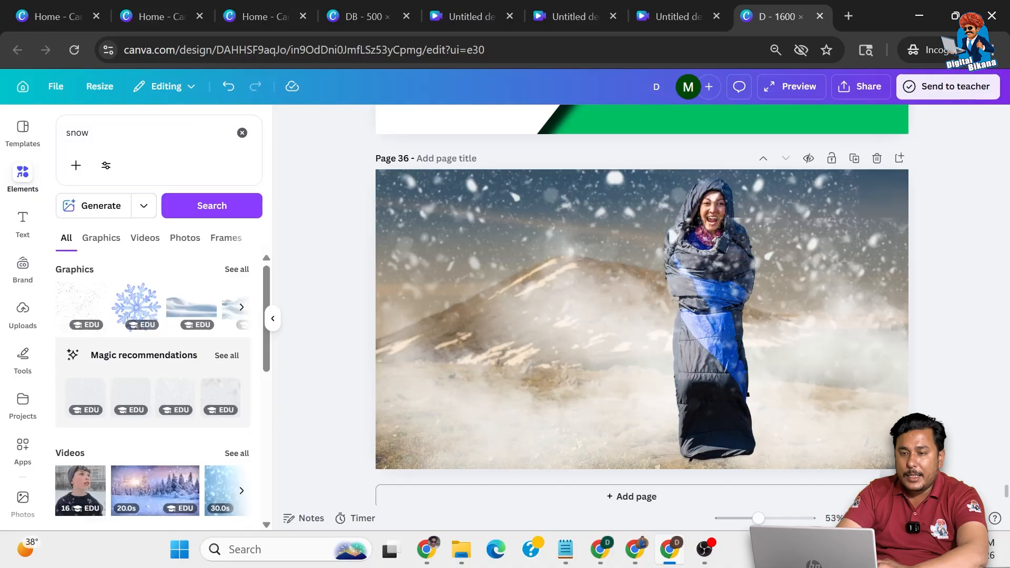
click(67, 131)
key(ctrl+a)
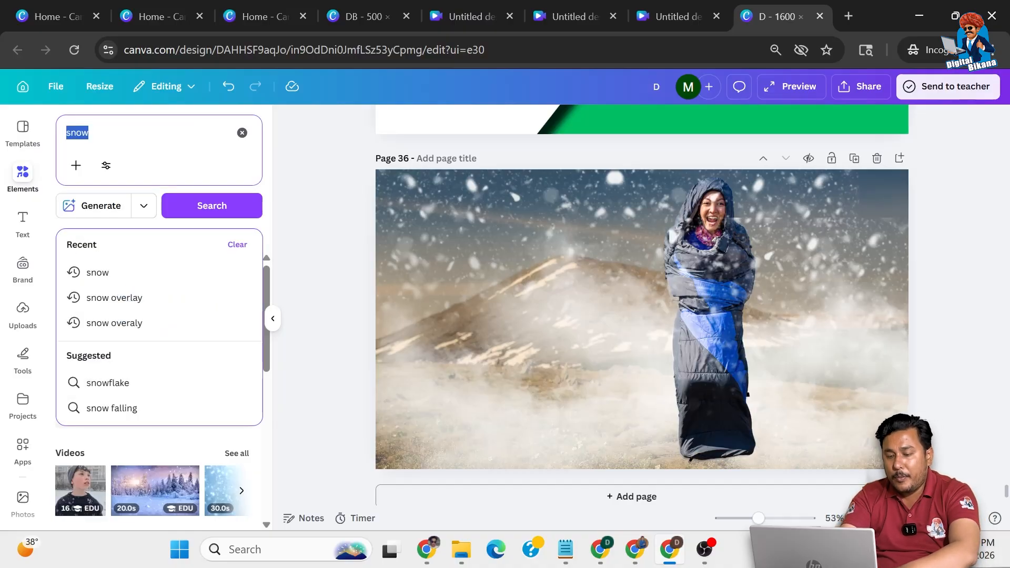
text(sqaur)
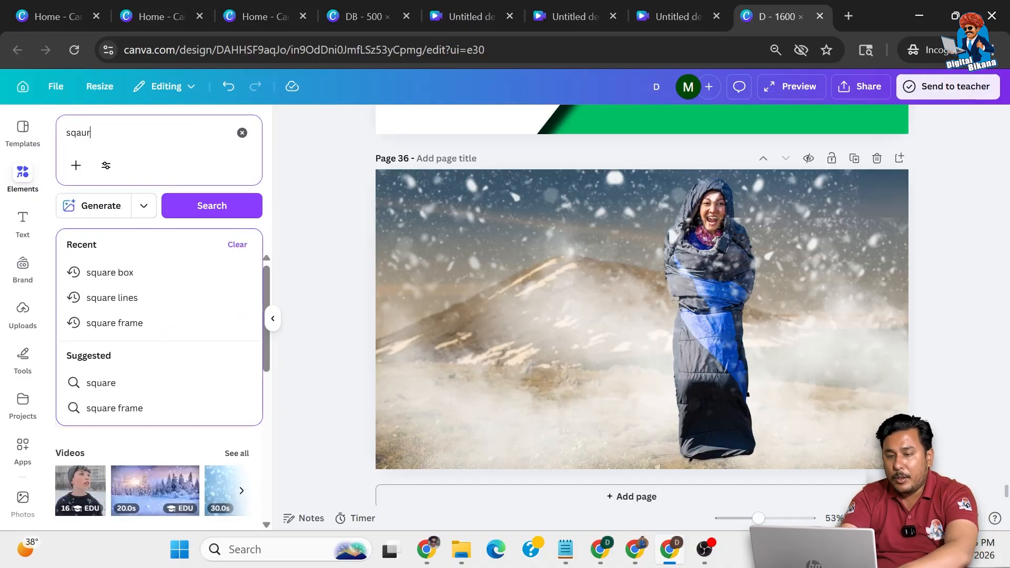
text(e)
key(Return)
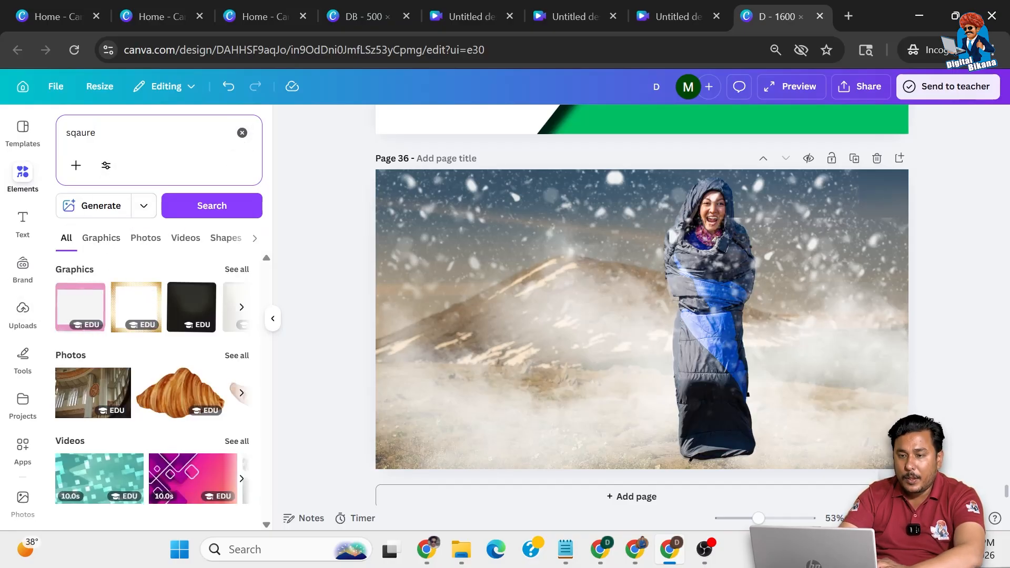
key(BackSpace)
key(BackSpace)
key(BackSpace)
key(BackSpace)
text(uare)
key(Return)
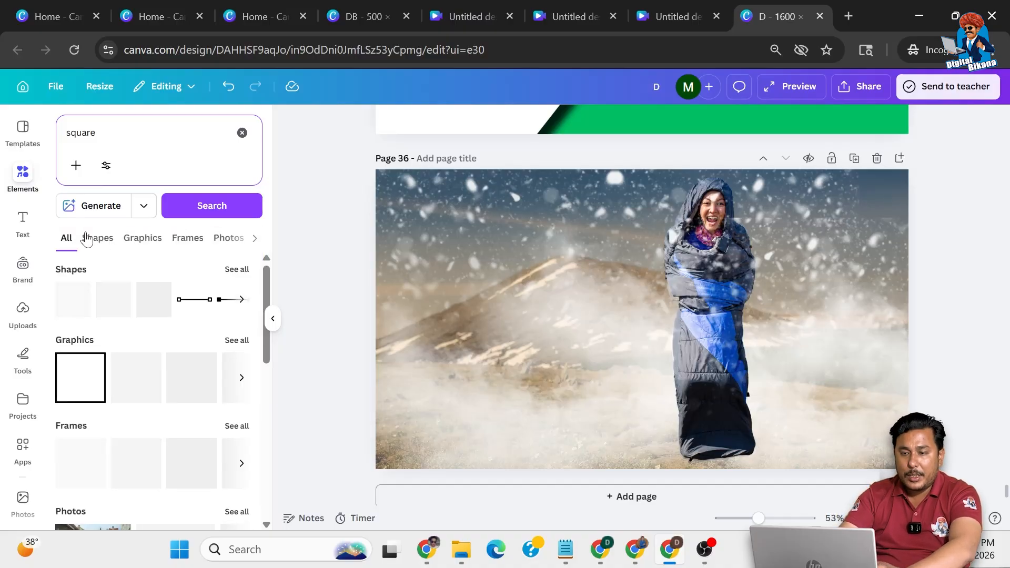
Add the plain sharp-cornered square shape to page 36 and fill it with black.
click(72, 304)
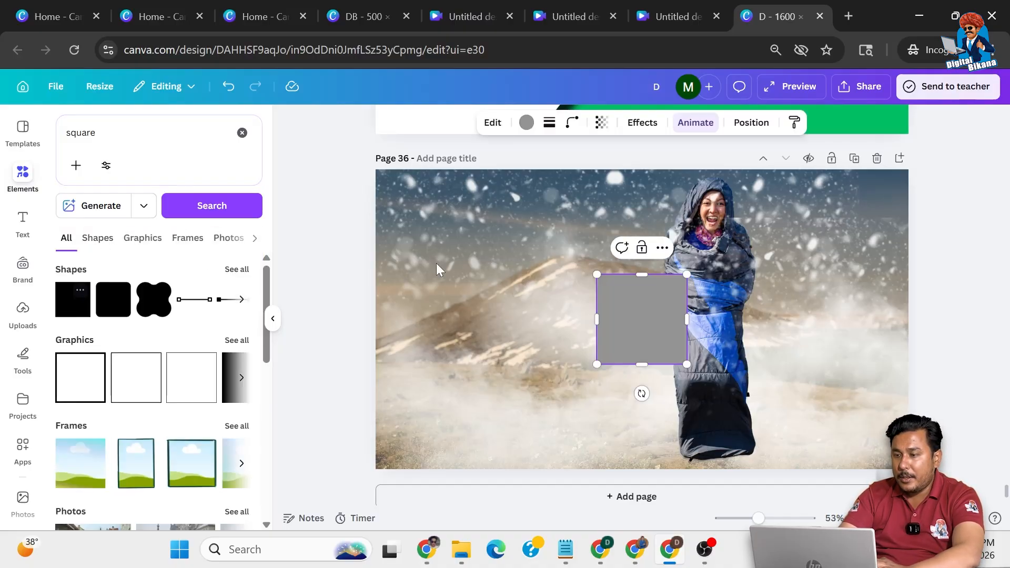
click(526, 124)
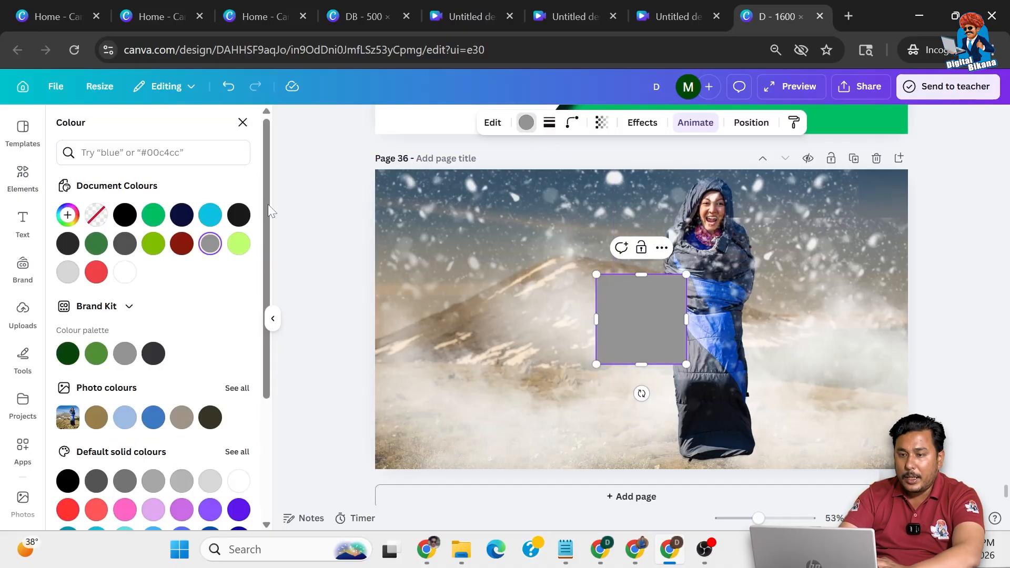
click(134, 214)
Stretch the black square to cover all of page 36 and make it semi-transparent as a dark overlay, with nothing left selected.
drag(598, 276, 370, 169)
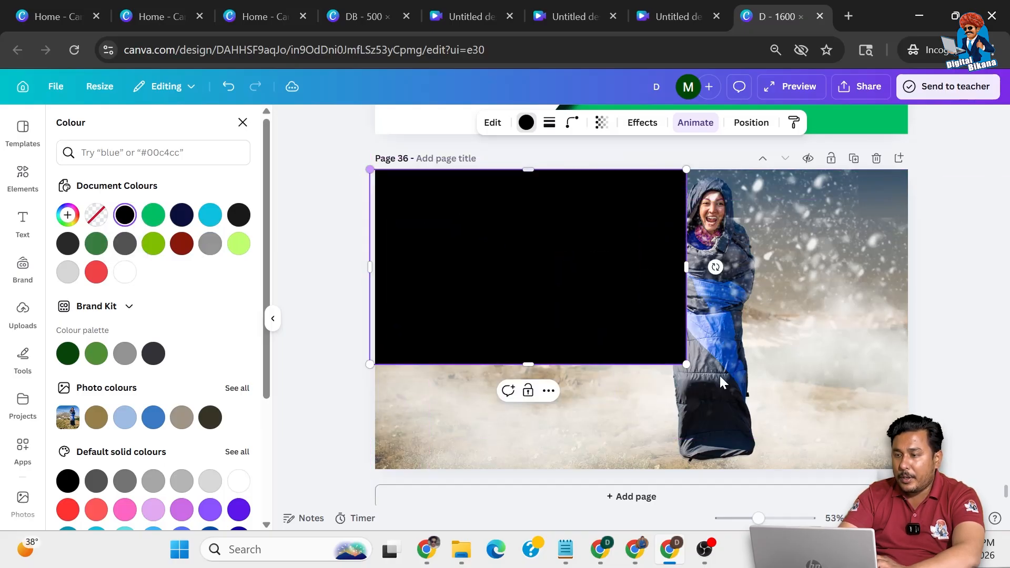
drag(686, 364, 926, 476)
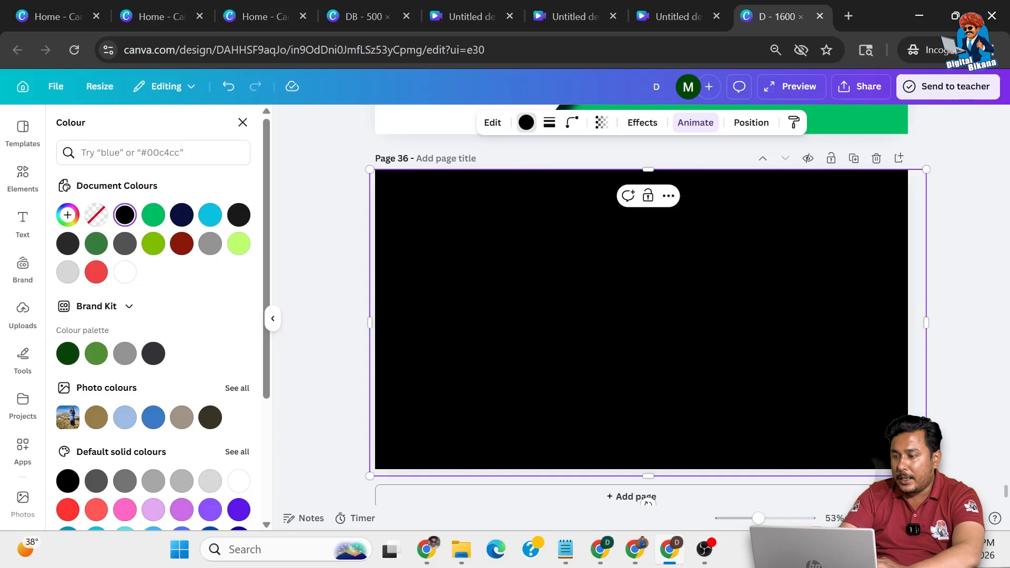
click(601, 122)
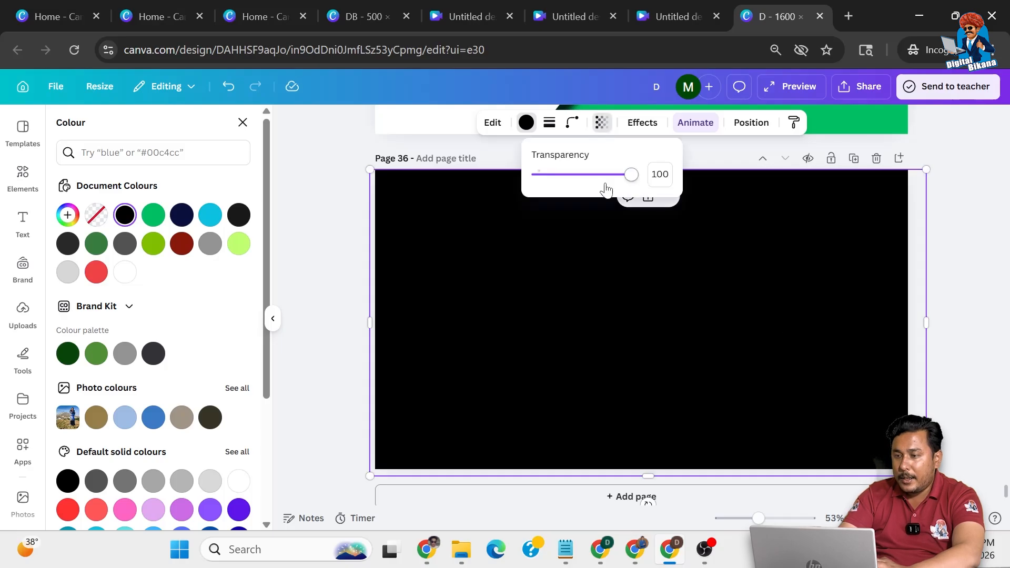
drag(632, 175, 573, 176)
click(943, 264)
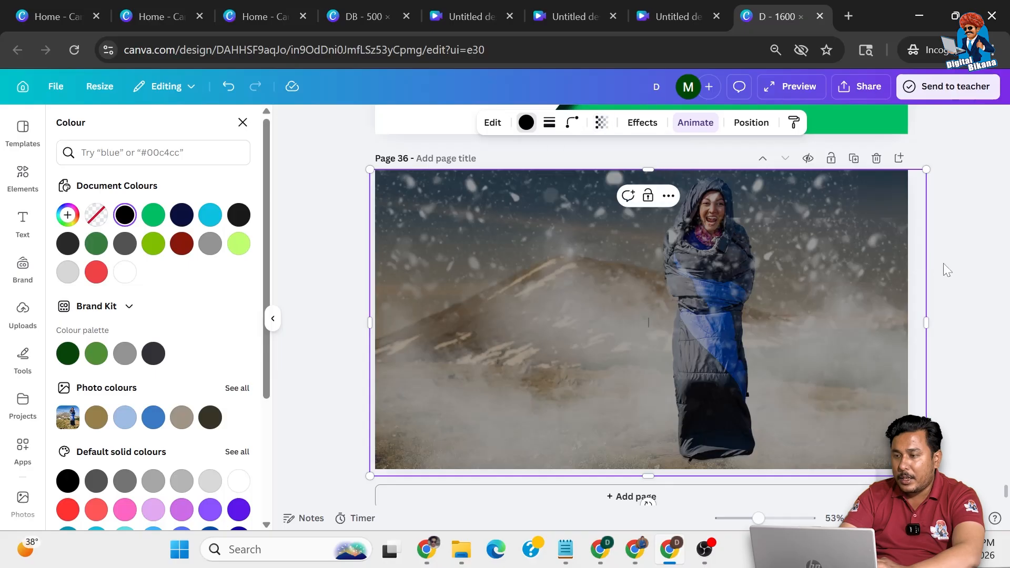
click(942, 264)
click(943, 282)
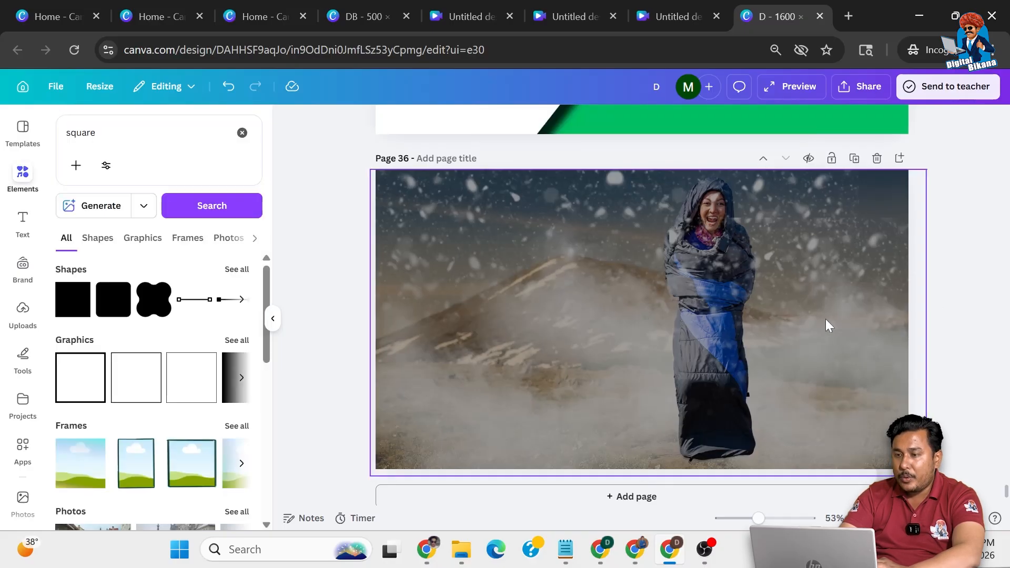